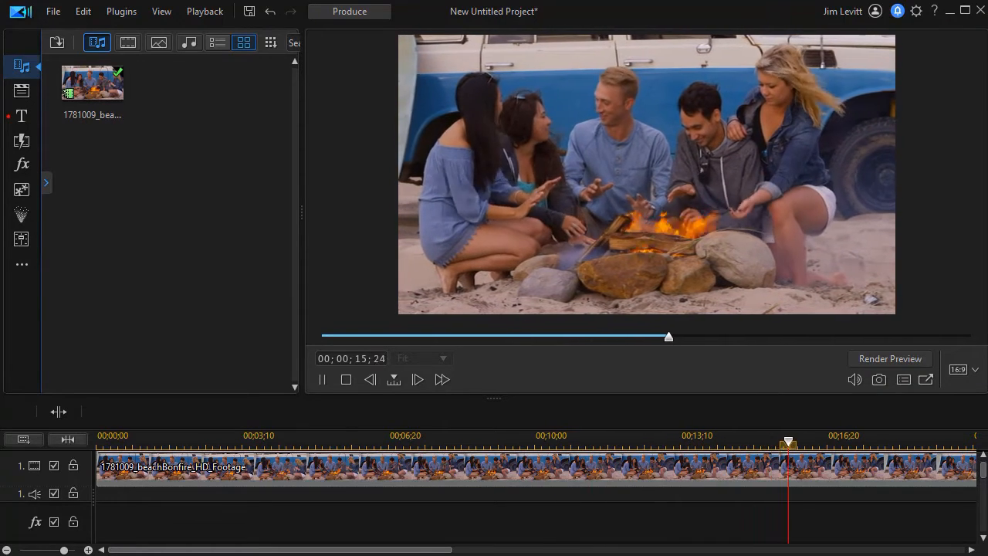
Step: Stop the clip's playback and search the effects library for "filt"
left_click(344, 379)
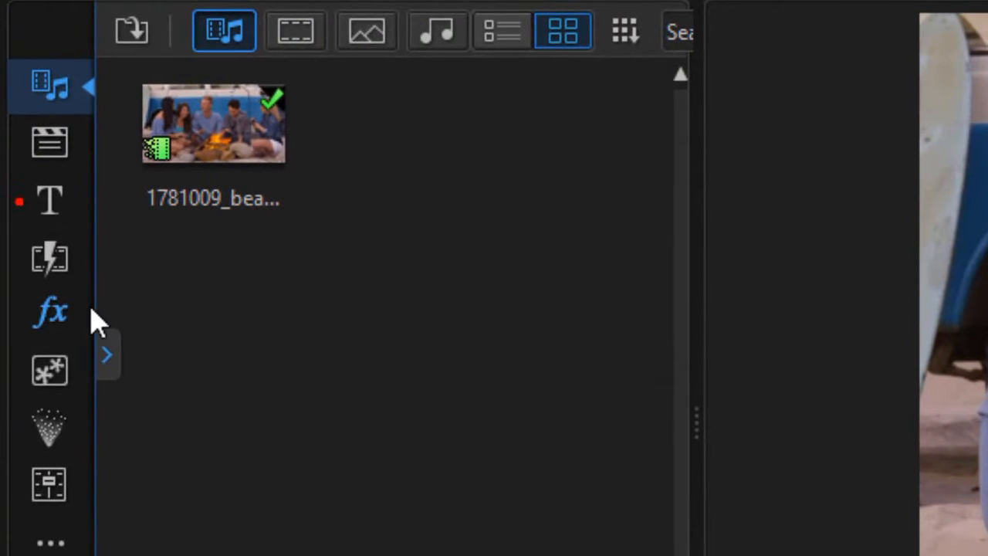
left_click(51, 317)
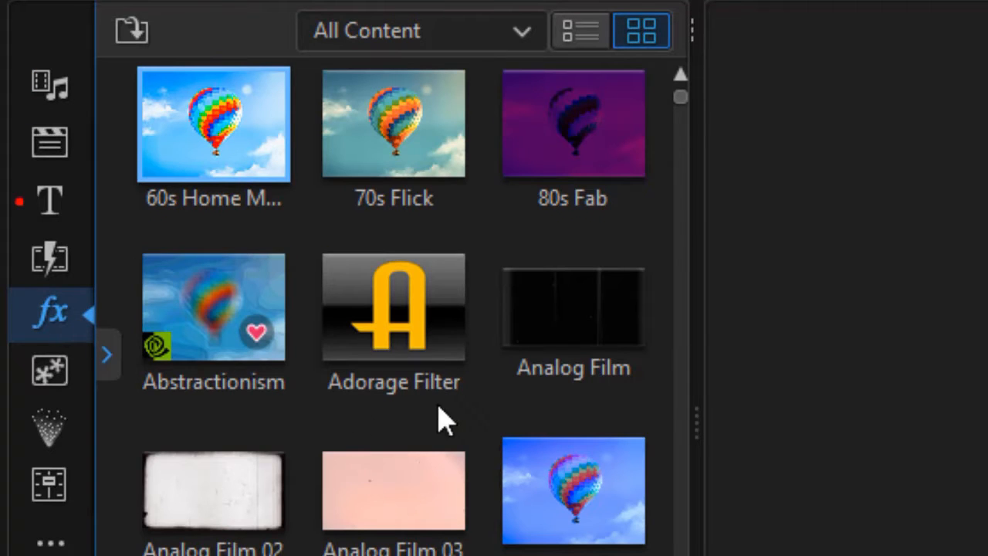
left_click_drag(679, 422, 979, 437)
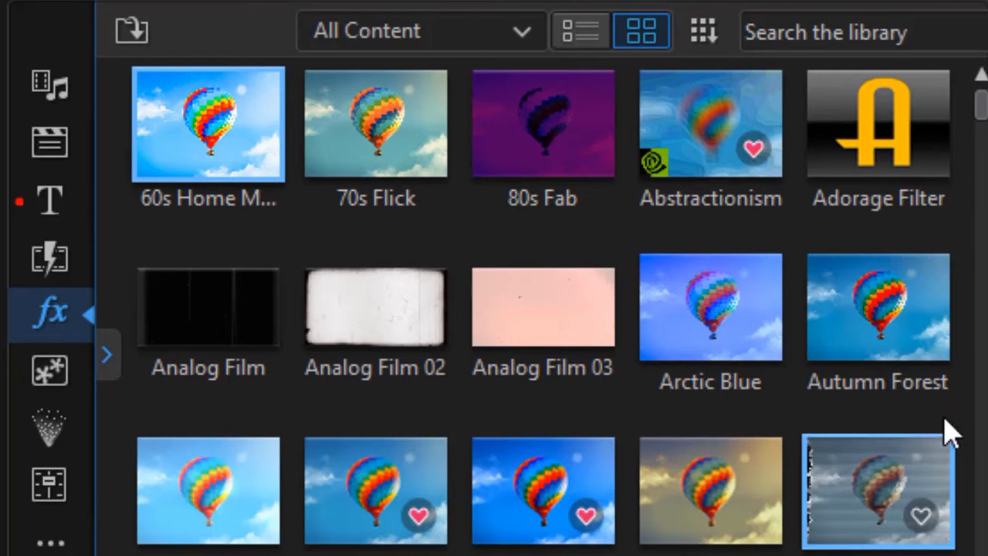
left_click(849, 30)
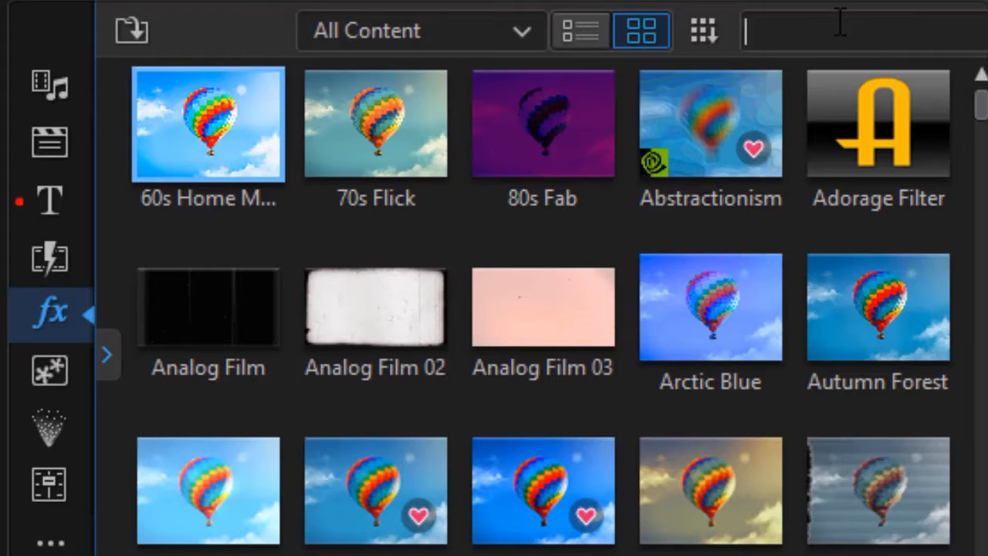
type("filt")
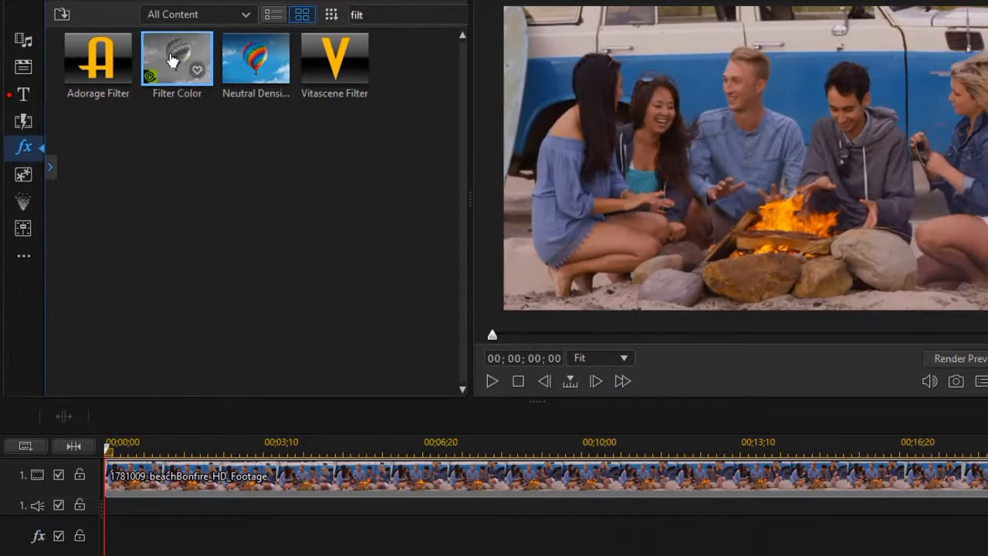
Step: Place the Filter Color effect on the effect track below the beach bonfire clip, starting at about 1 second
left_click_drag(247, 85, 220, 555)
left_click_drag(154, 542, 154, 542)
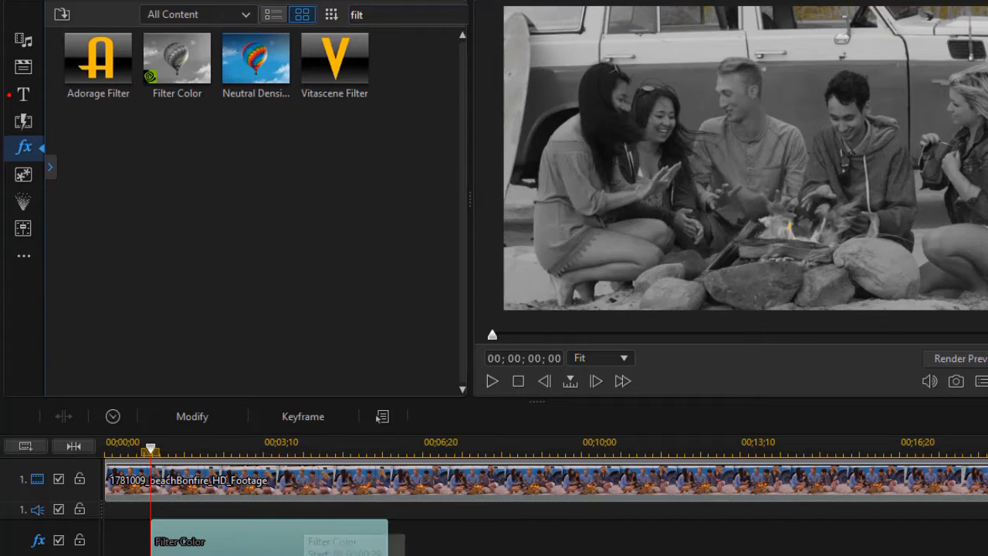
Step: Set the Filter Color effect's Focus Color to the blue of the van, sampled from the video frame
double_click(301, 547)
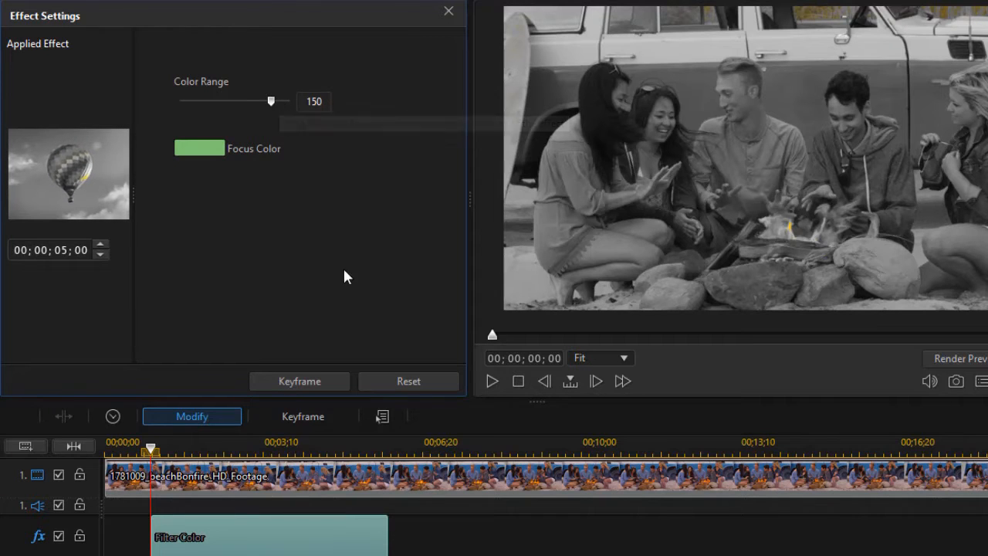
left_click(206, 150)
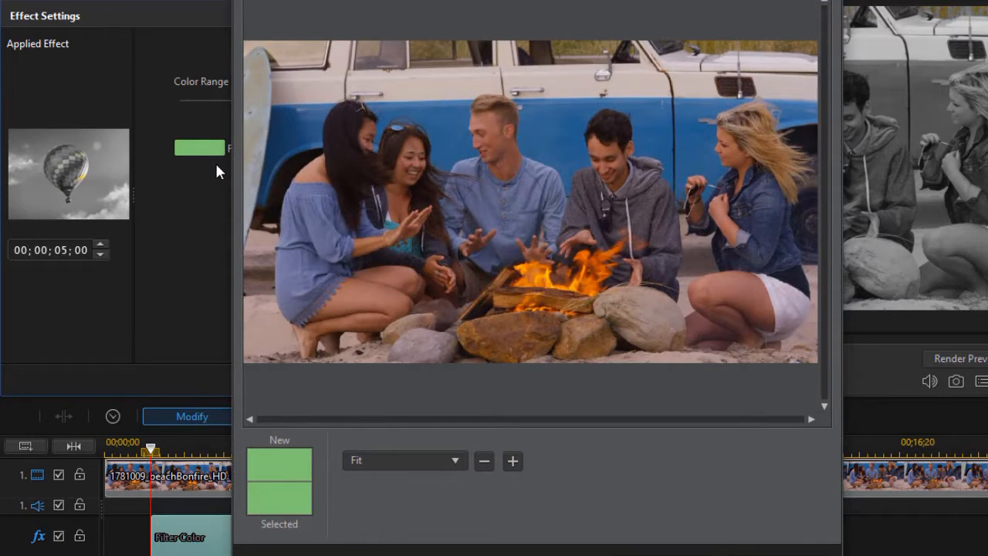
left_click_drag(295, 0, 271, 0)
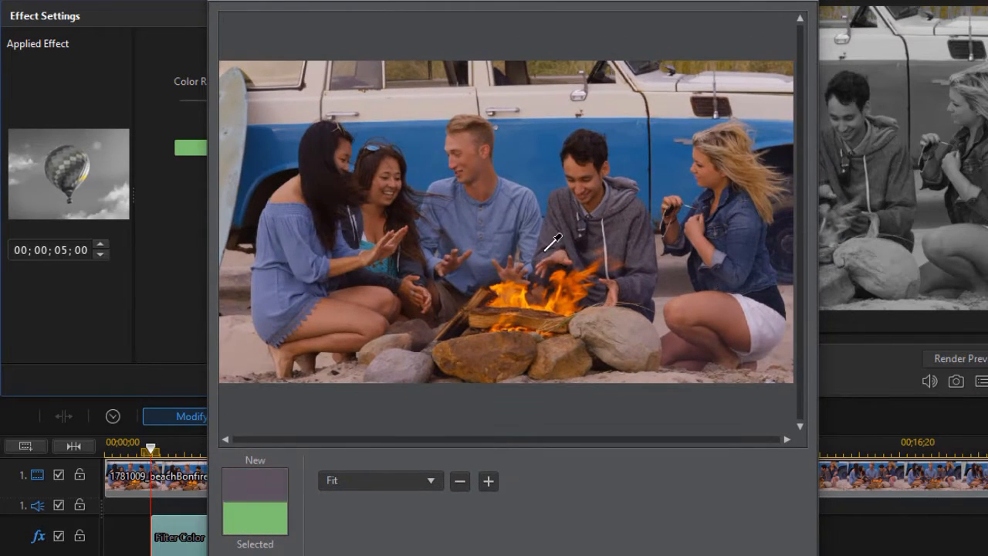
left_click(532, 148)
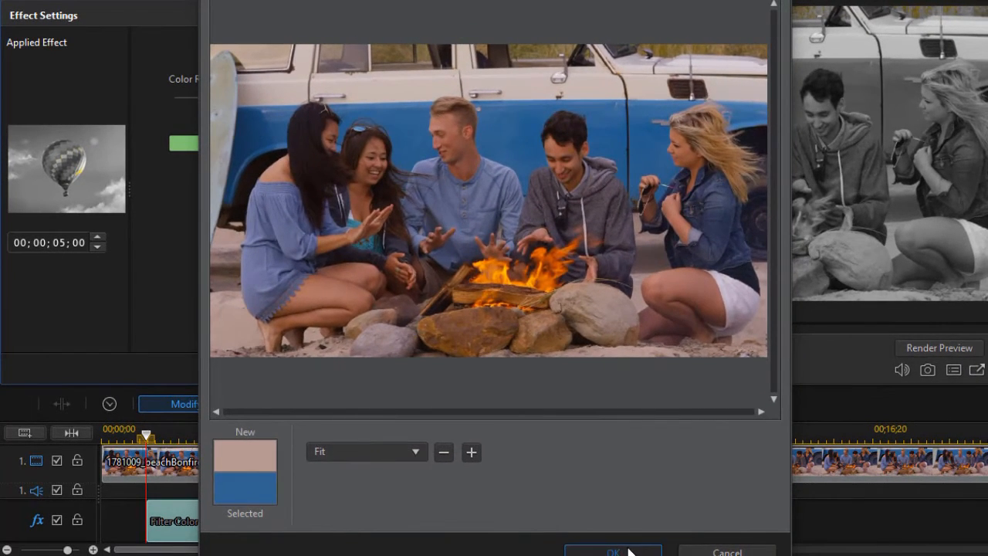
left_click(628, 553)
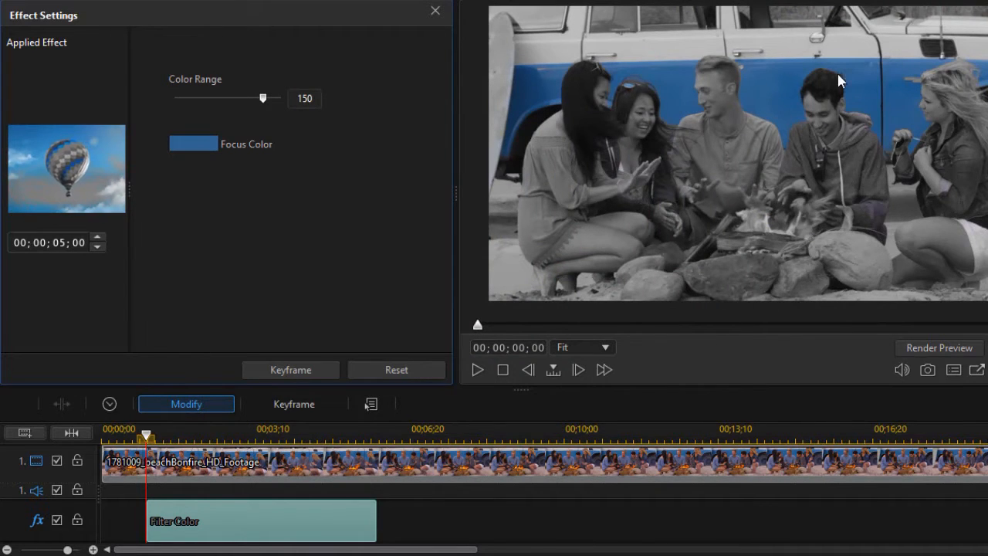
Step: Scrub across the start of the Filter Color effect to compare the original footage with the filtered footage
left_click(133, 438)
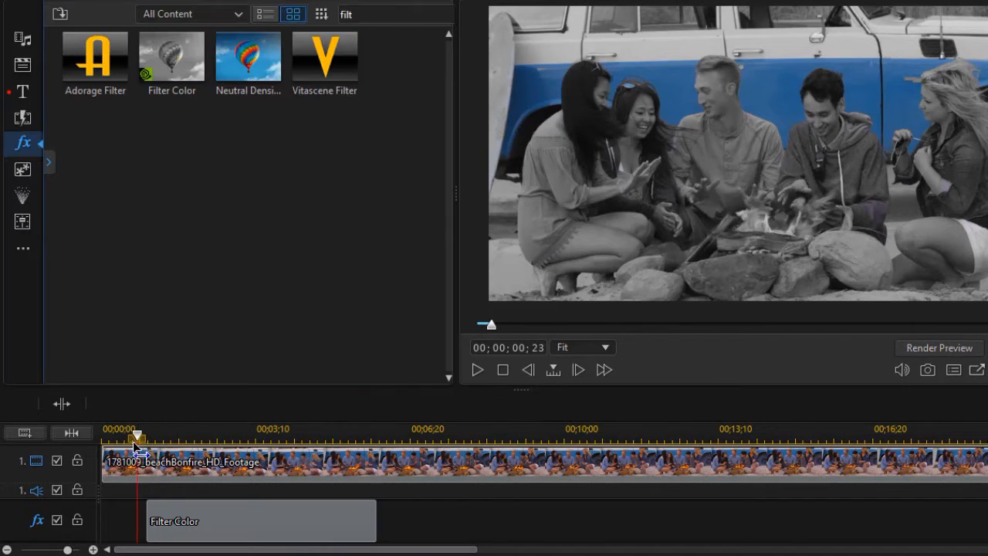
left_click(121, 454)
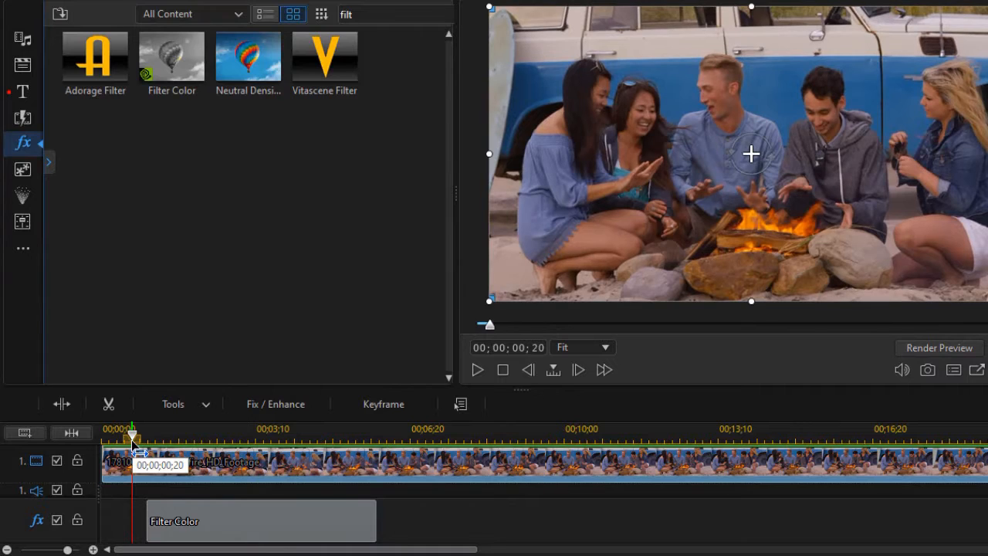
left_click_drag(133, 437, 164, 435)
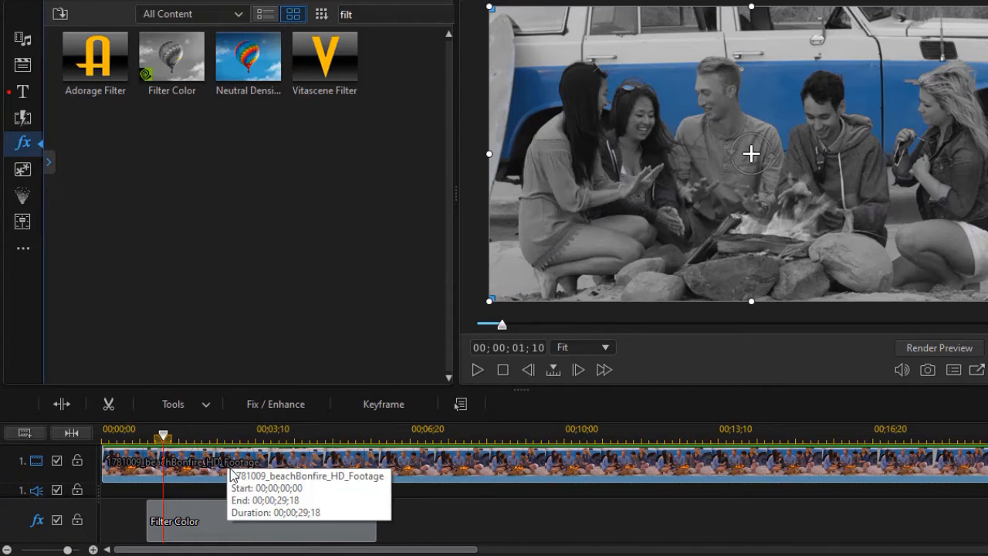
Step: Change the Filter Color effect's Focus Color to the muted blue of the middle man's shirt, sampled from the frame
left_click(239, 524)
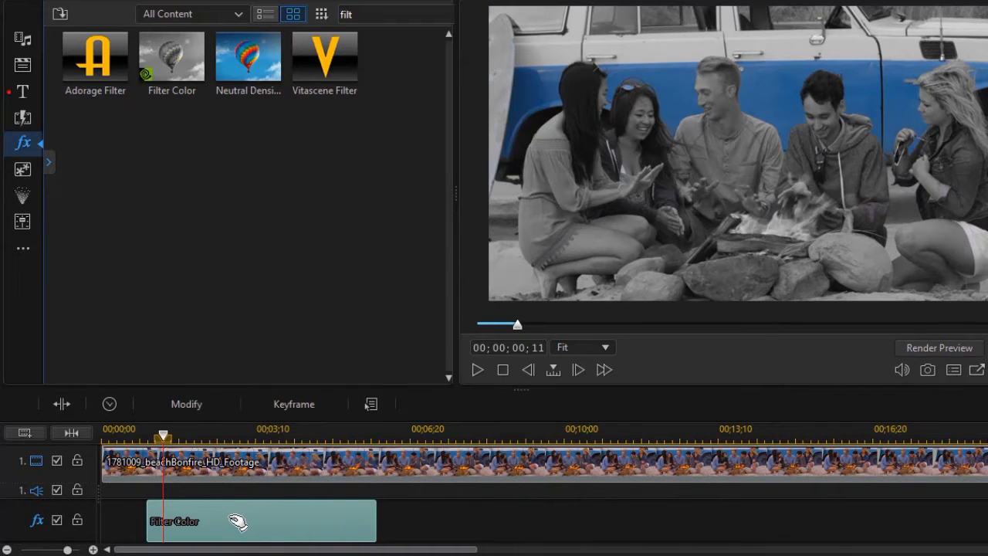
left_click(200, 405)
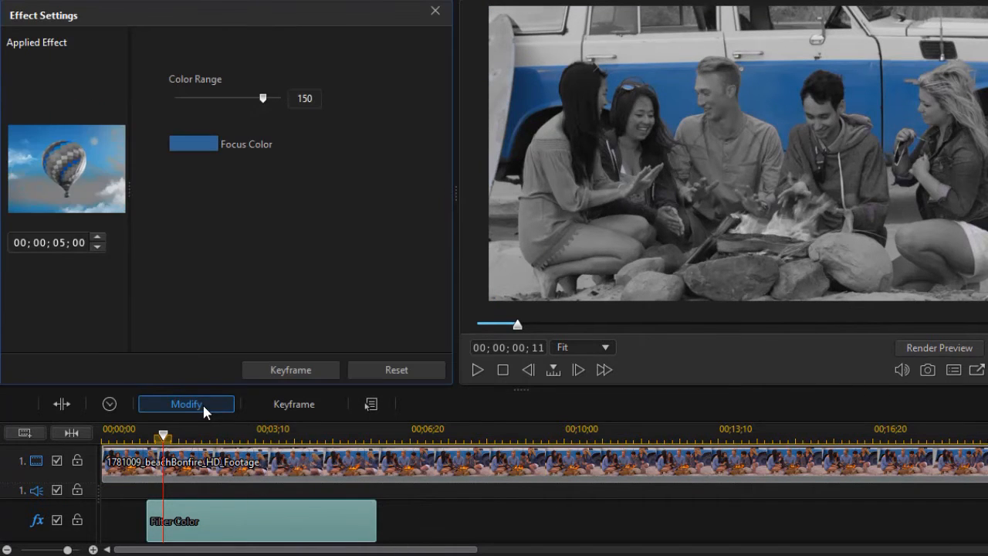
left_click(185, 143)
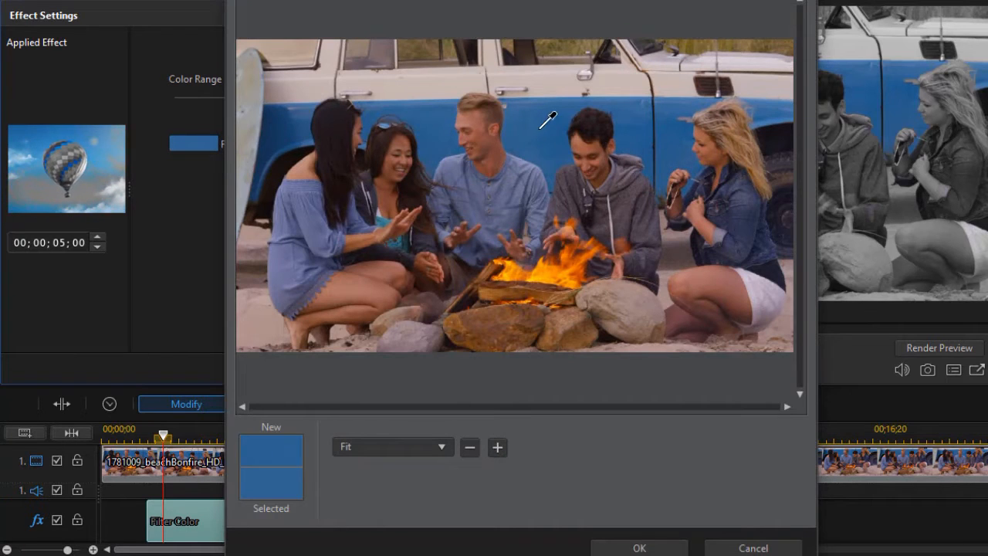
left_click(513, 180)
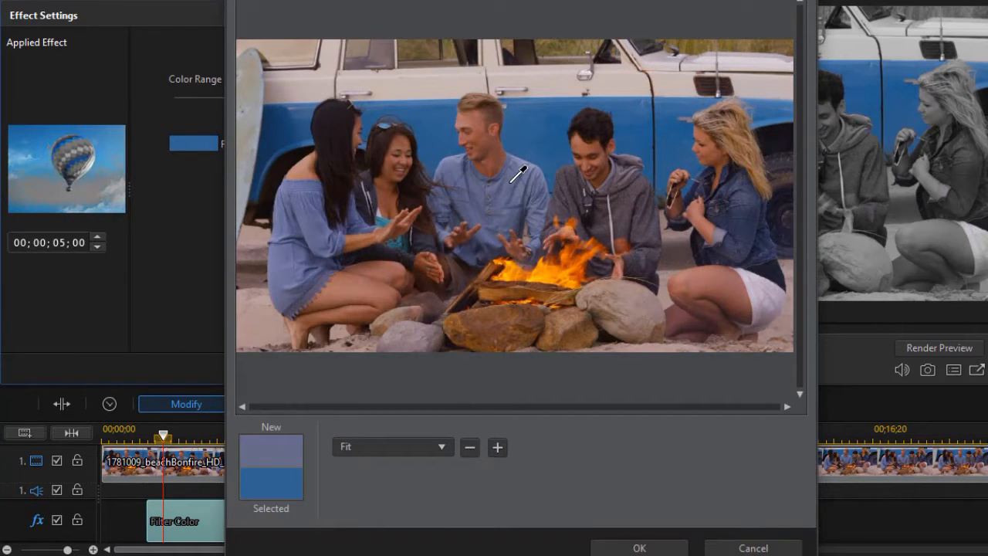
left_click(517, 174)
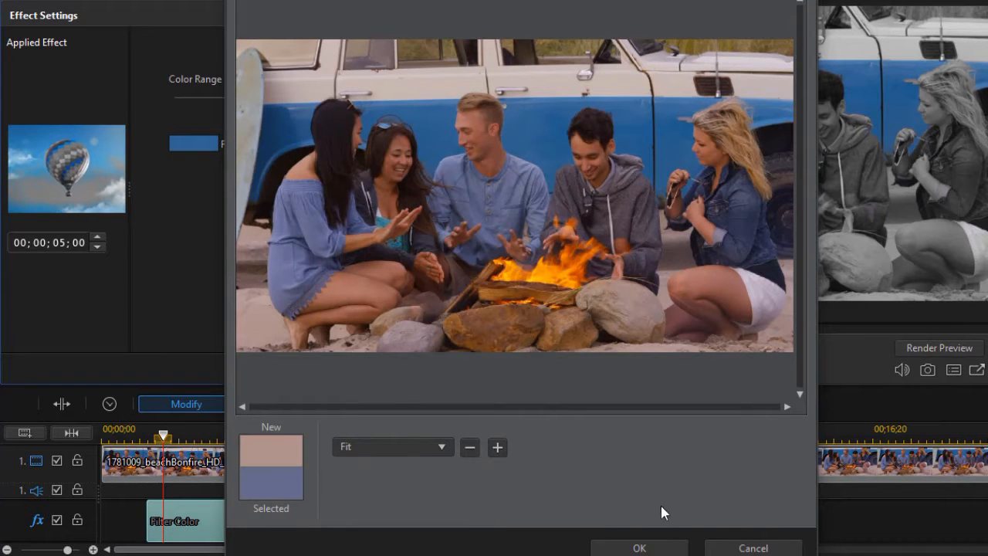
left_click(635, 547)
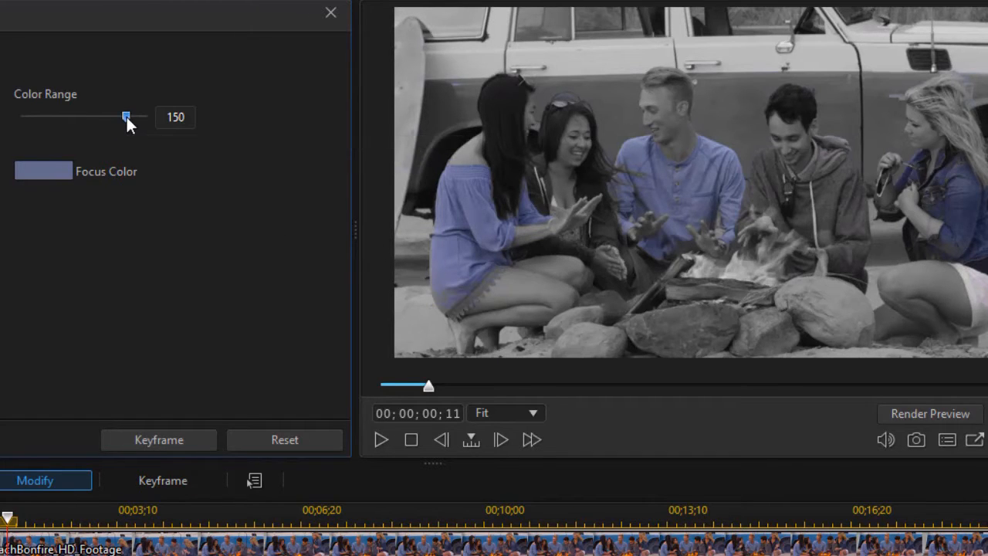
Step: Try different Color Range values, settle on 144, and play a short stretch of the clip to check it
left_click_drag(126, 116, 103, 116)
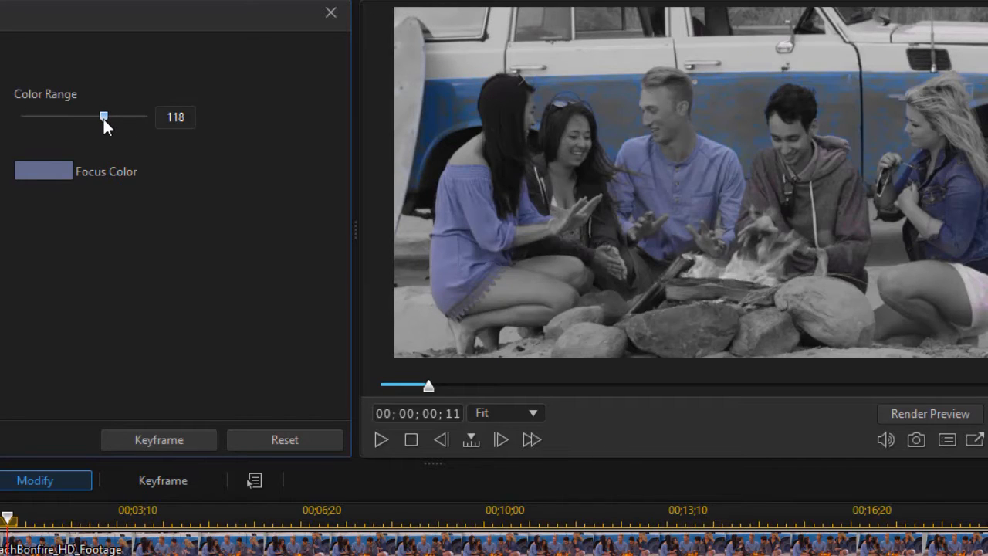
left_click_drag(103, 117, 128, 114)
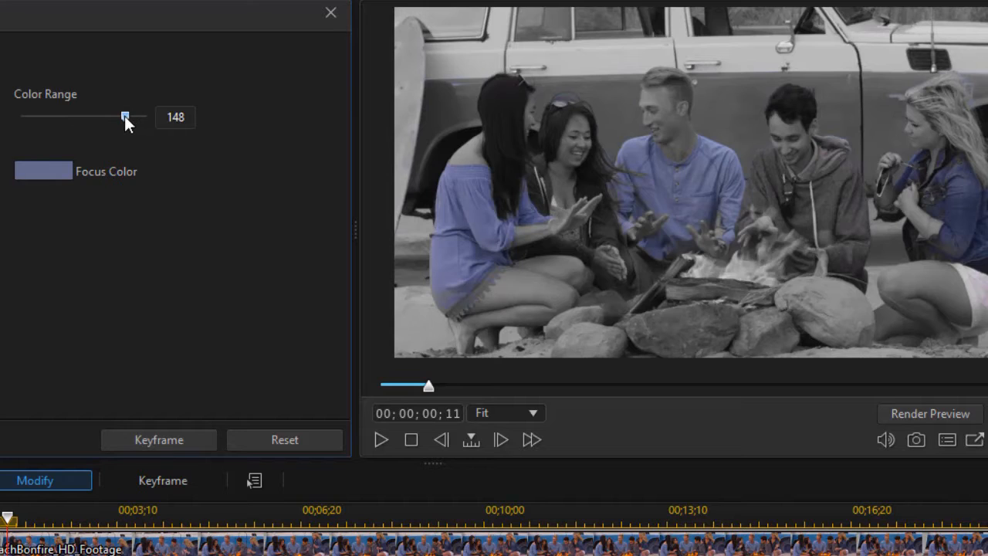
left_click_drag(124, 116, 121, 116)
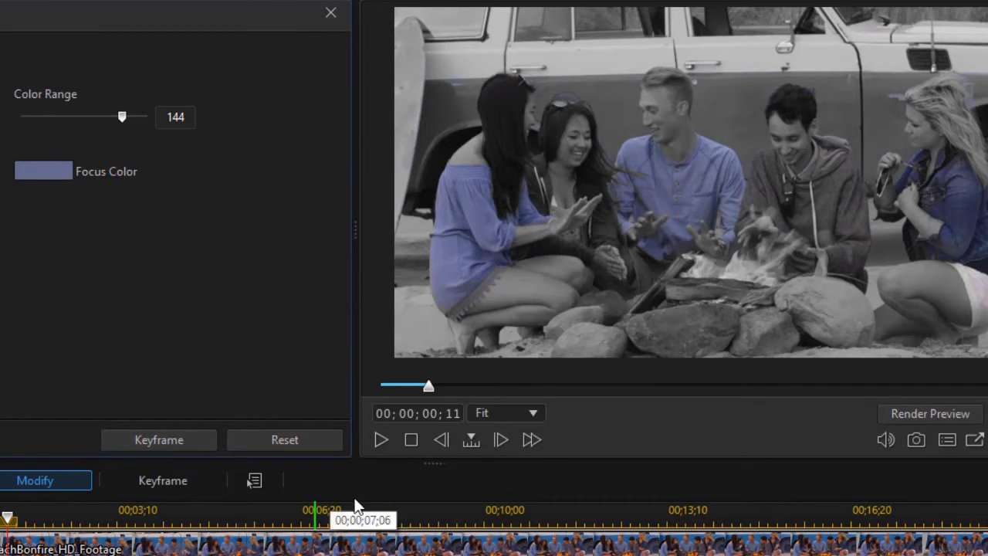
left_click(375, 437)
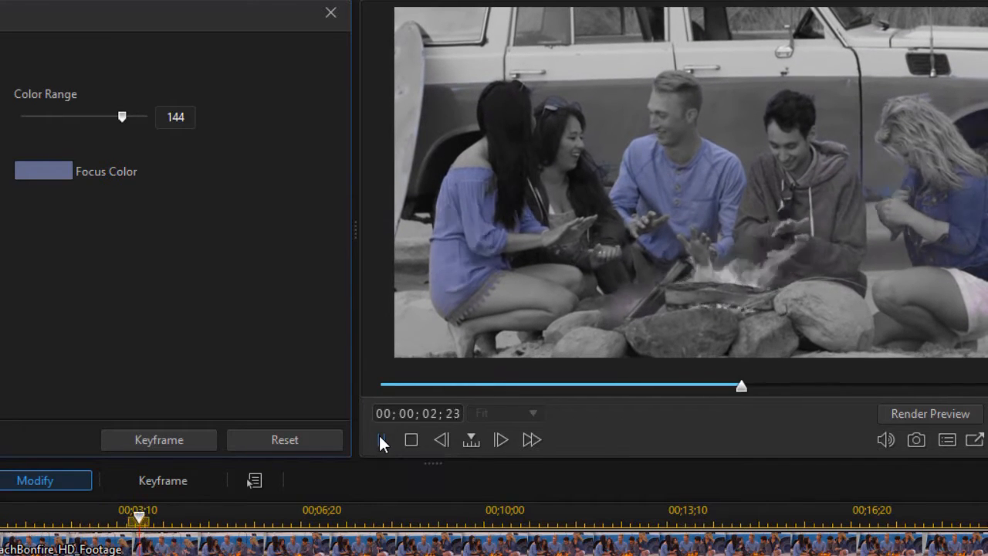
left_click(379, 435)
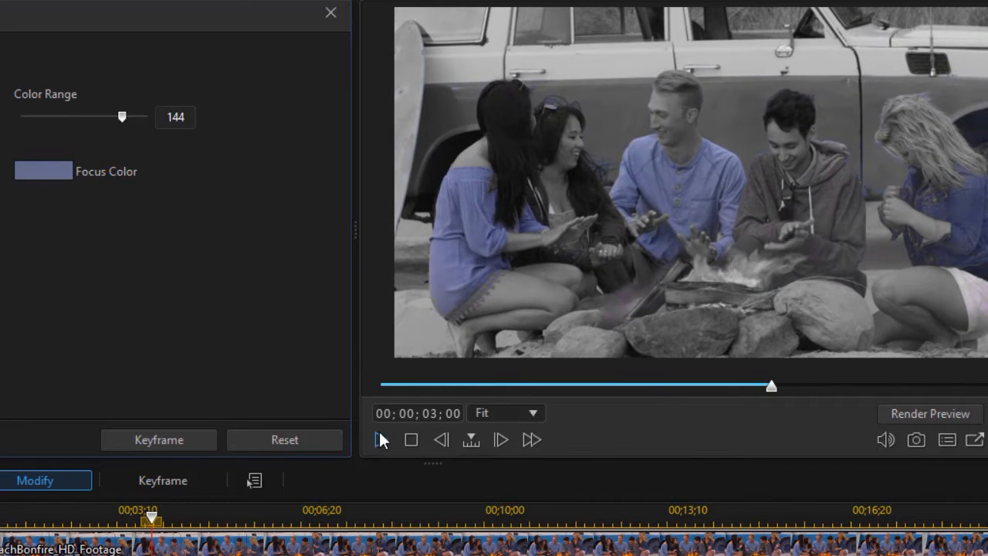
Step: Change the Focus Color to a reddish skin tone sampled from the frame and set the Color Range to 135
left_click(44, 169)
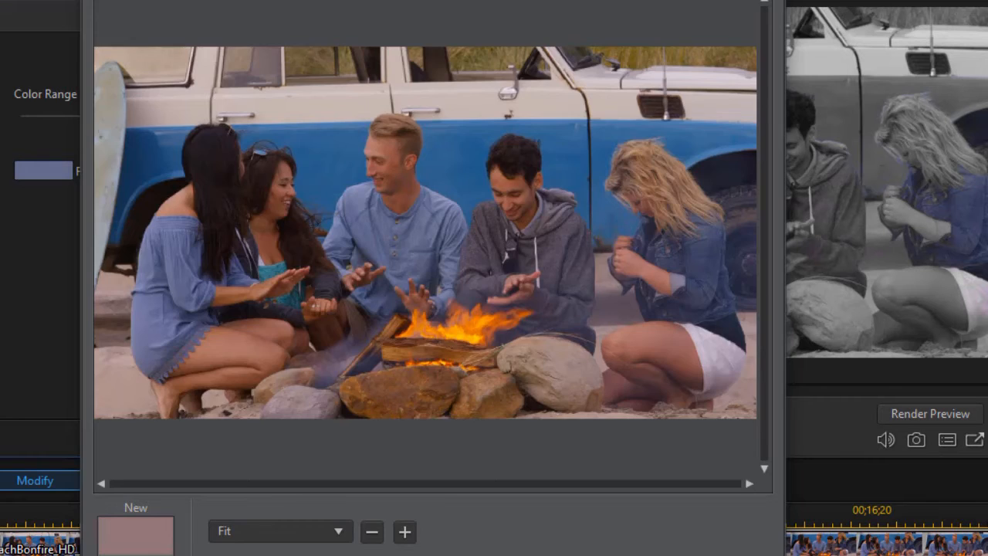
left_click(386, 554)
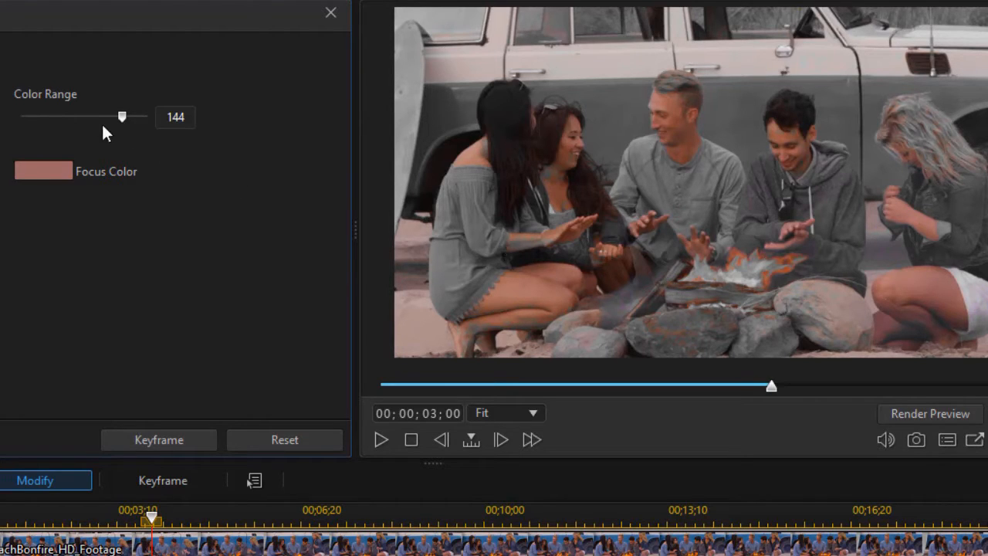
left_click_drag(121, 116, 112, 117)
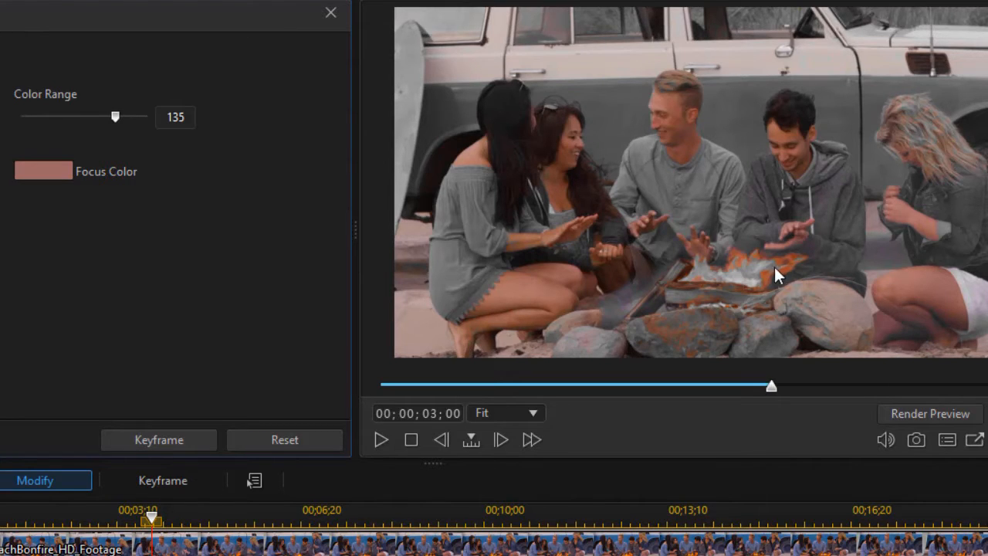
Step: Play the timeline from near the effect's start until past its end to review the skin-tone filter
left_click_drag(151, 518, 18, 518)
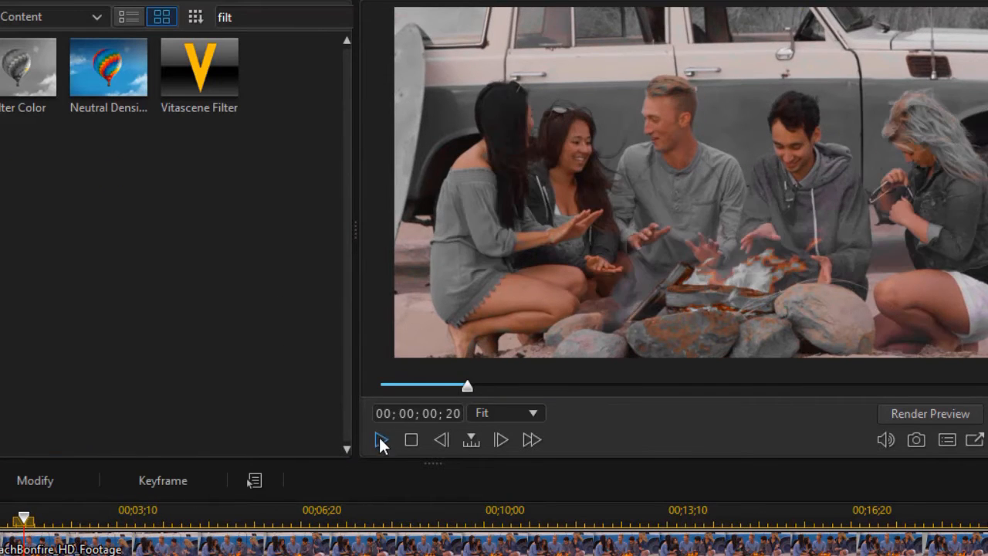
left_click(381, 439)
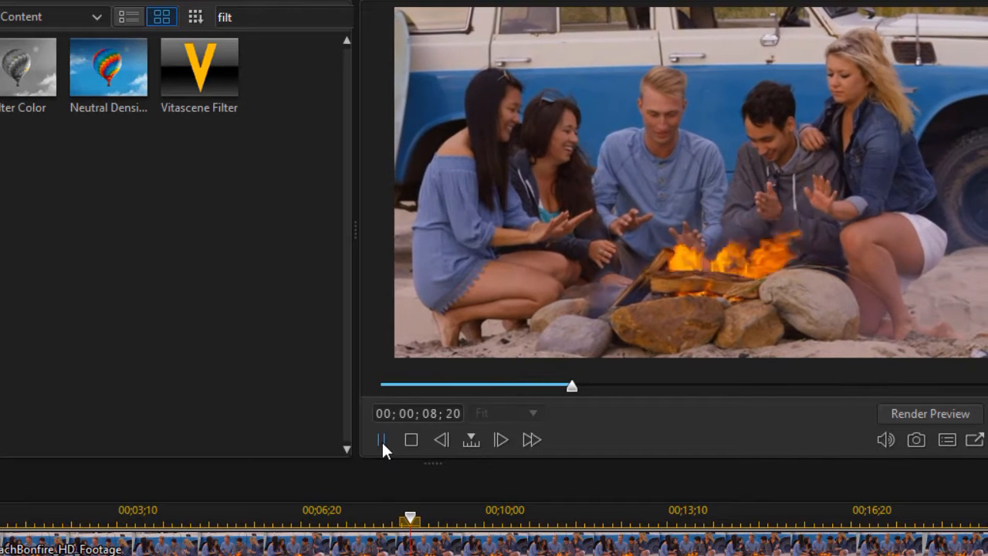
left_click(381, 440)
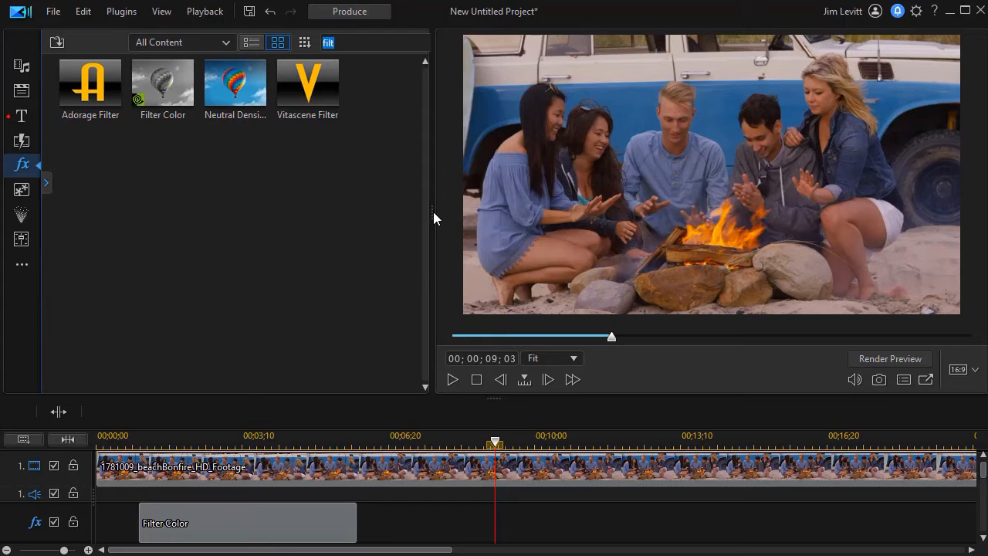
Step: Search the effects library for "color" and place Color Focus on the effect track after Filter Color, at about 7 seconds
left_click_drag(385, 223, 487, 202)
left_click(463, 43)
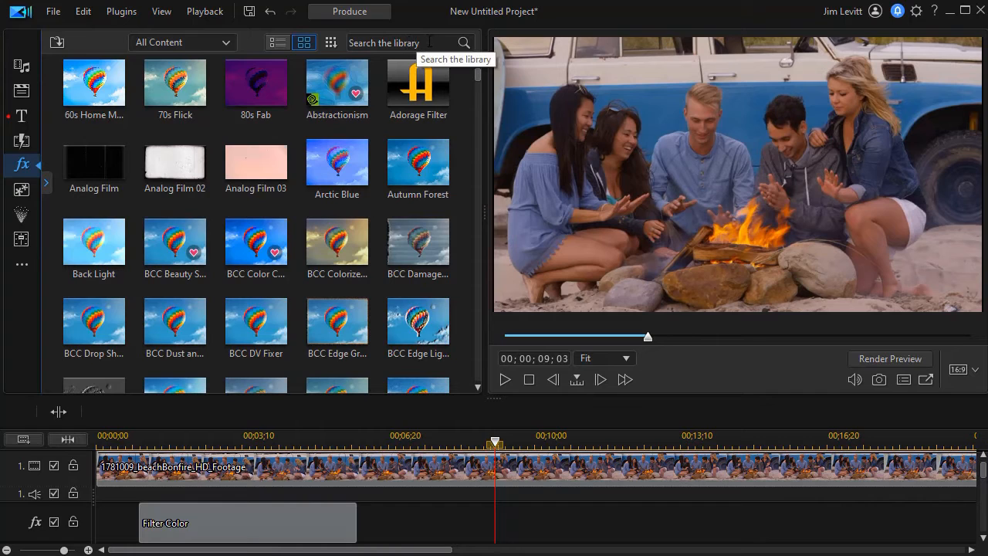
left_click(407, 42)
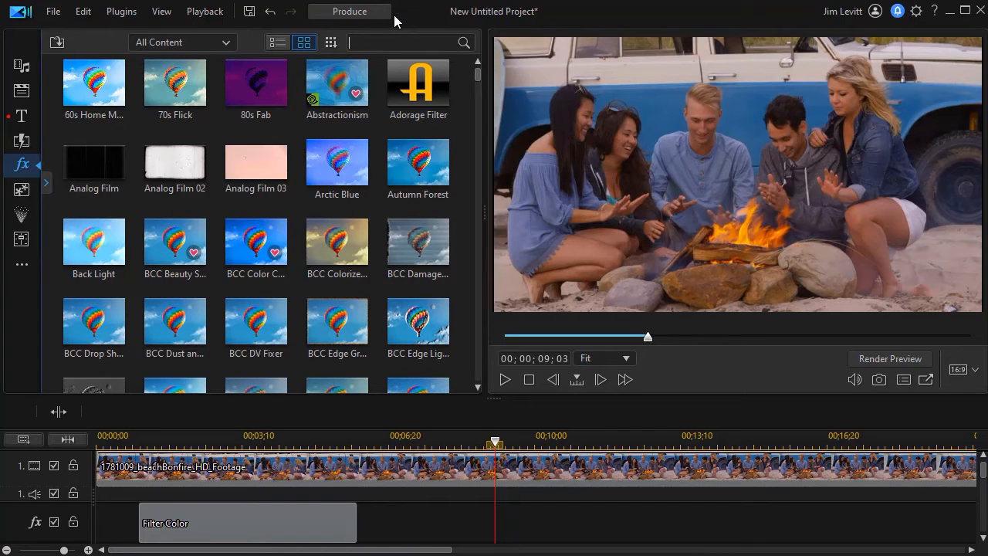
type("color")
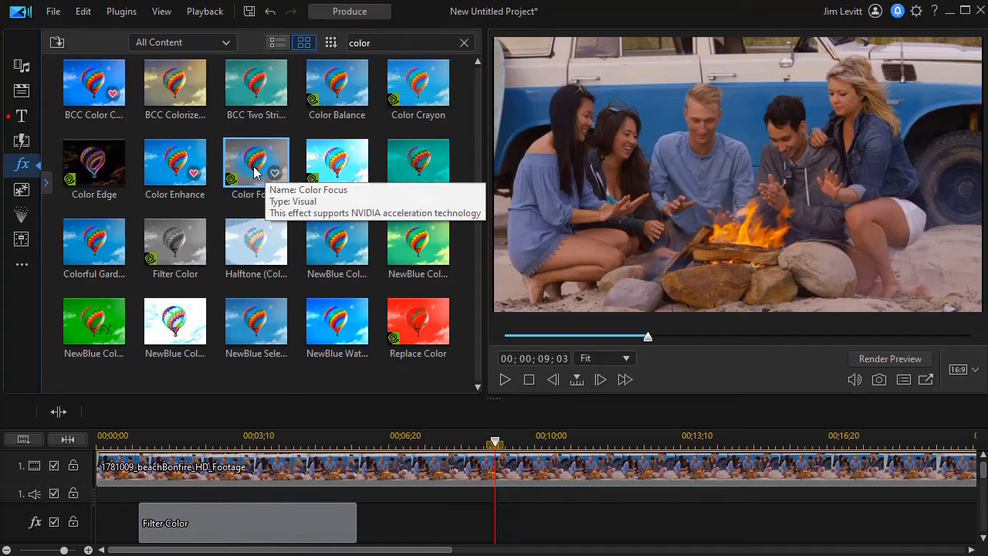
left_click_drag(252, 160, 417, 523)
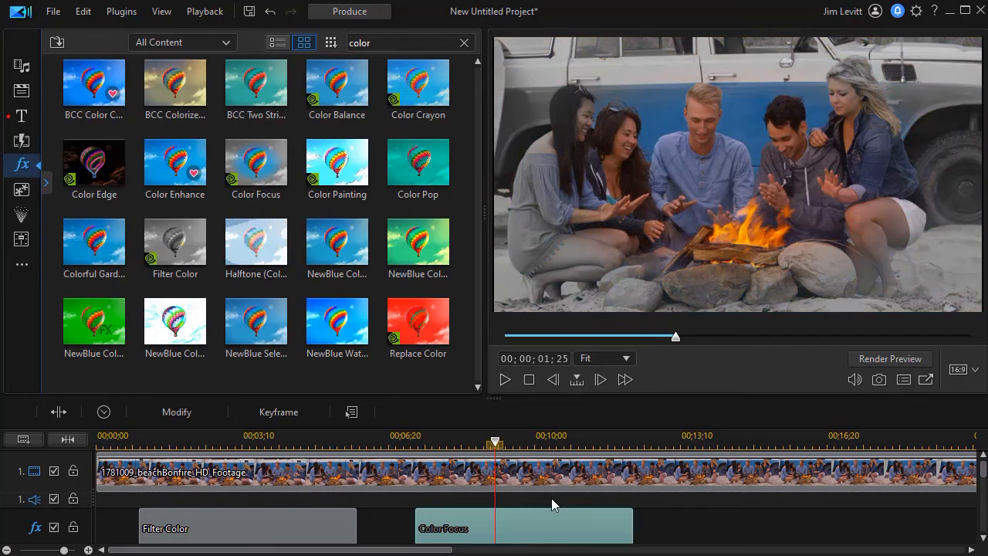
Step: Open the Color Focus settings, set Gradient Depth to 1 and shrink the linked focus area to Width 54 and Height 41
double_click(524, 531)
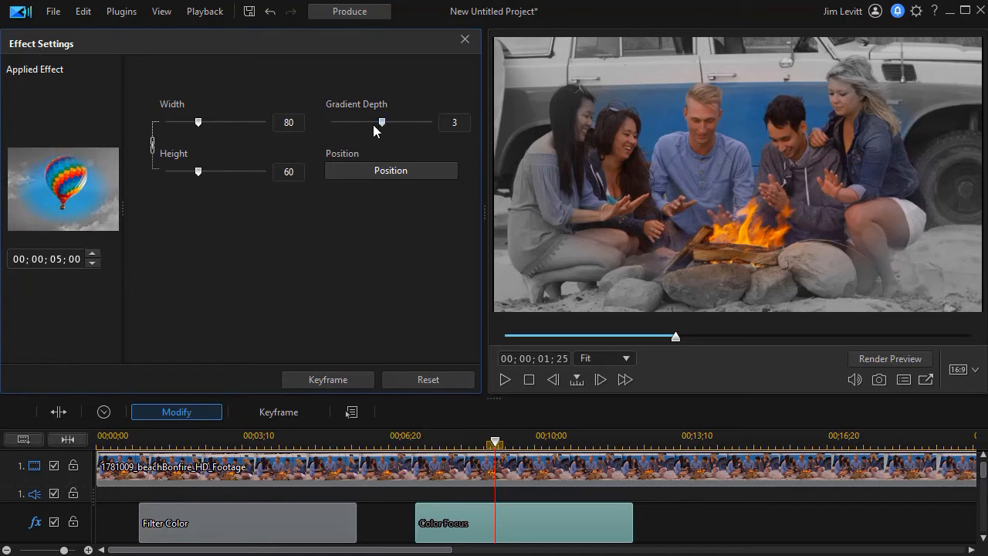
left_click_drag(381, 122, 329, 122)
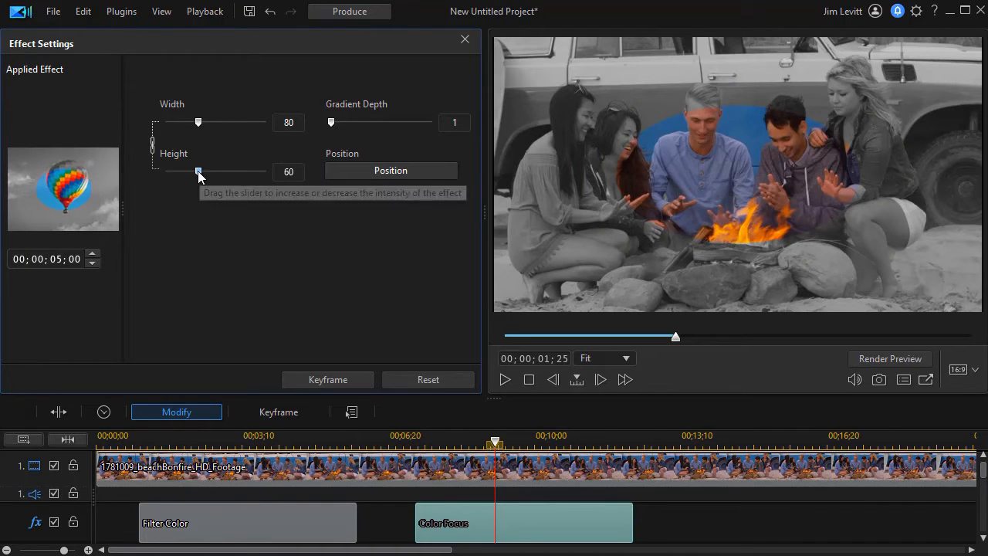
left_click_drag(196, 170, 188, 176)
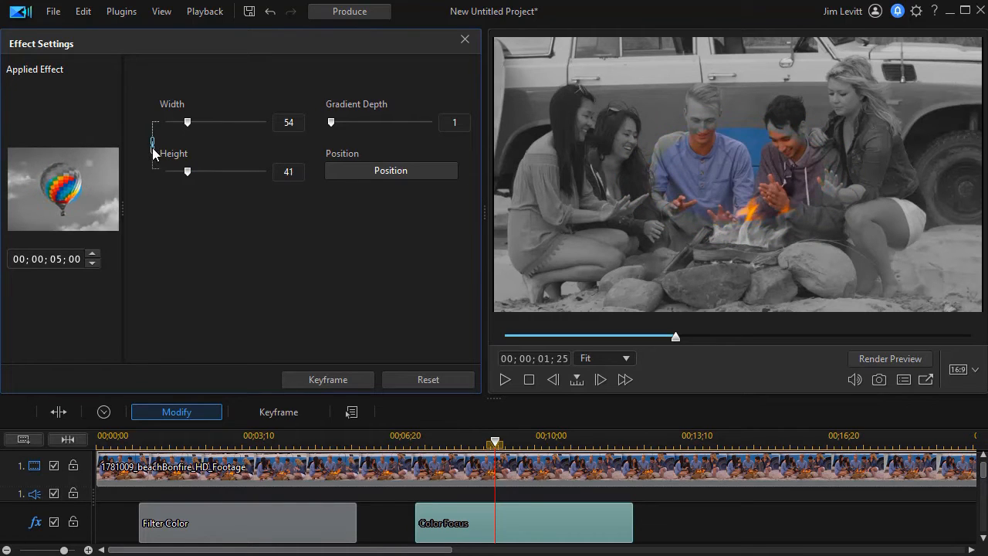
Step: Unlink the focus area's width and height, and set Height to 82 and Width to 39
left_click(153, 145)
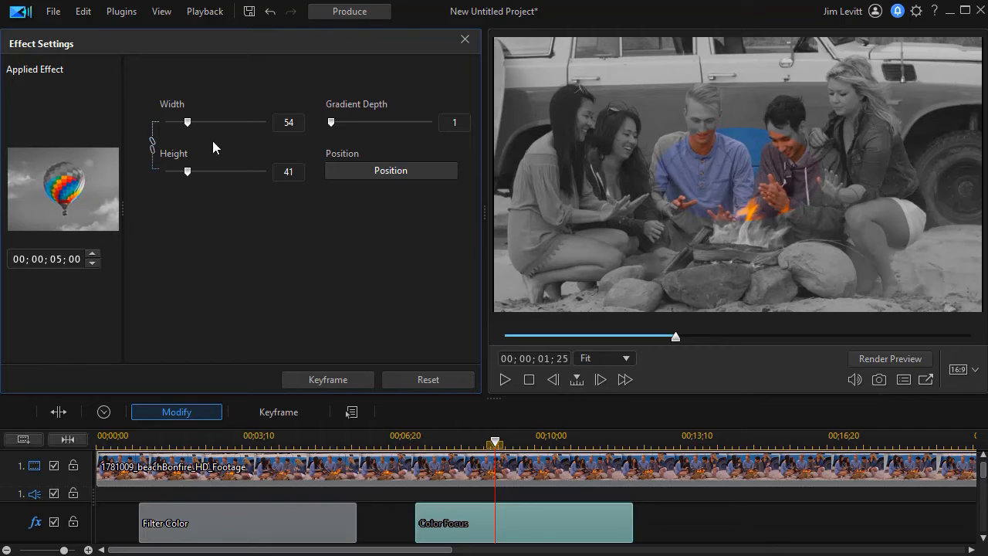
left_click(191, 171)
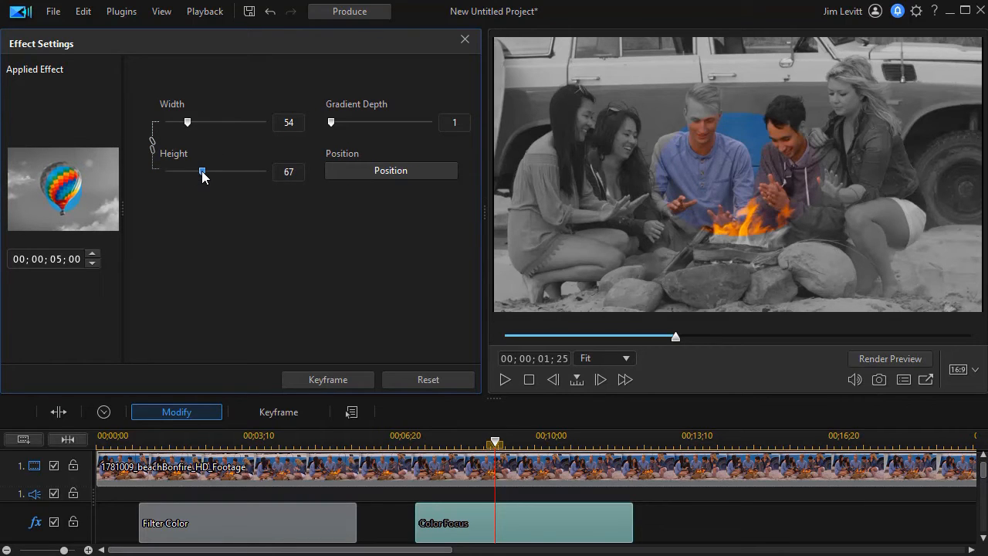
left_click_drag(202, 171, 211, 171)
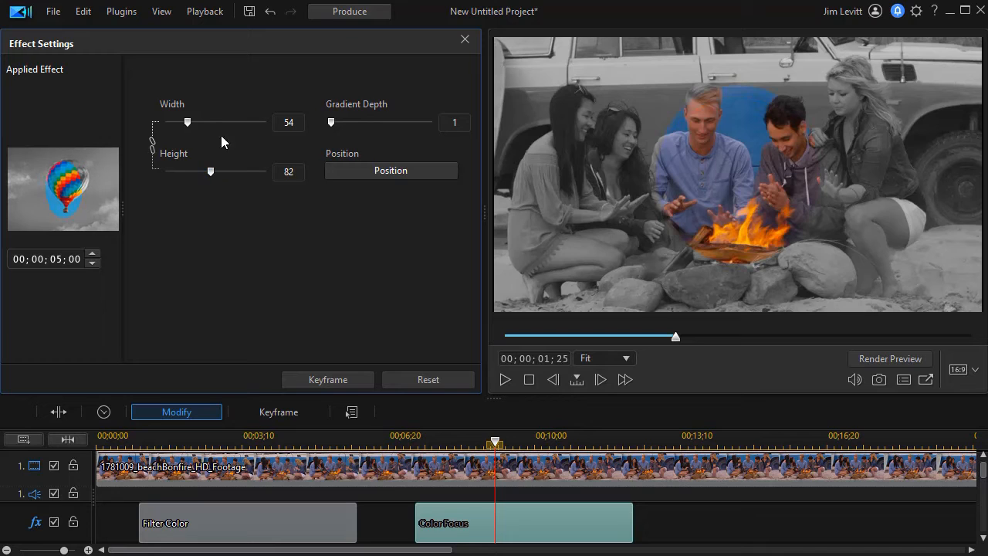
left_click_drag(187, 122, 181, 121)
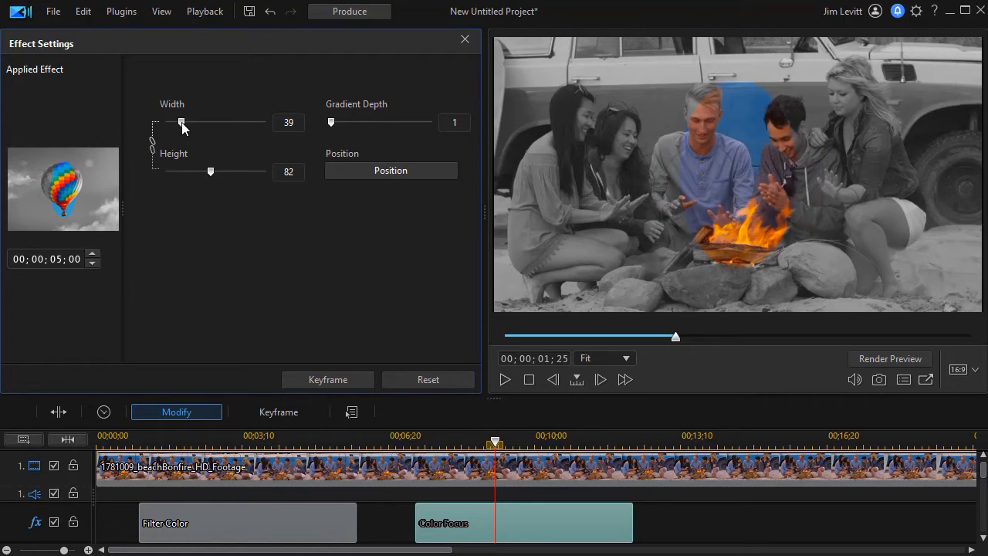
Step: Reposition the Color Focus center onto the upper chest of the man in the blue shirt
left_click(395, 170)
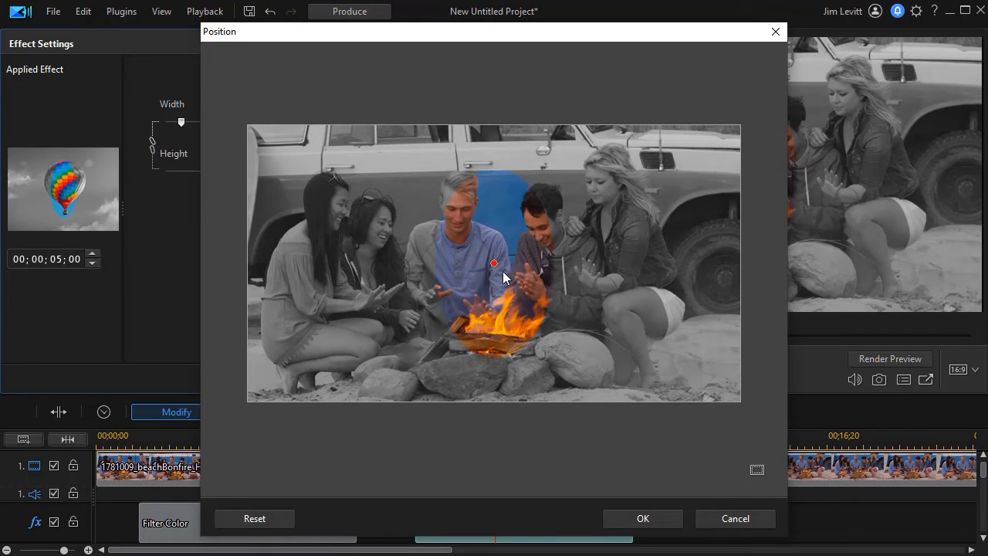
left_click_drag(491, 267, 459, 246)
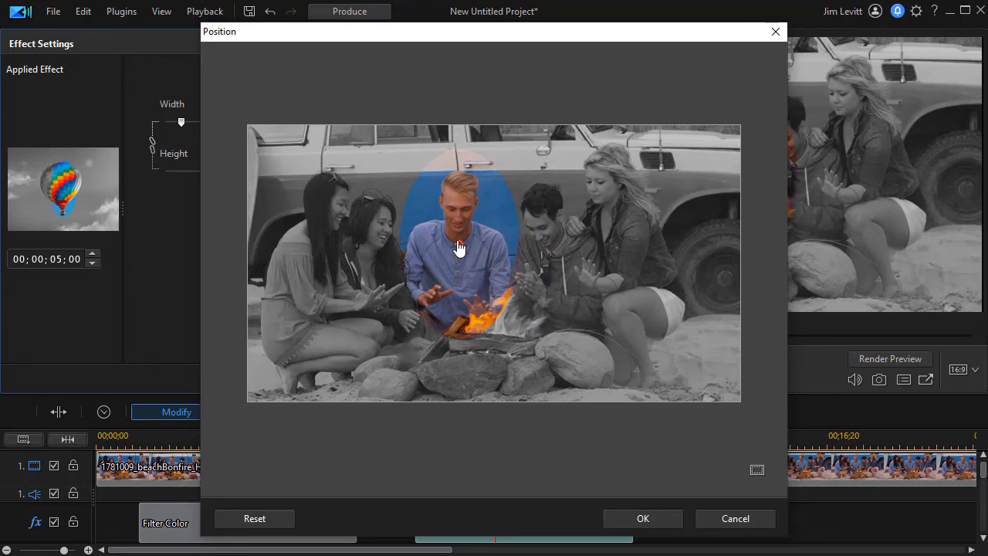
left_click(658, 523)
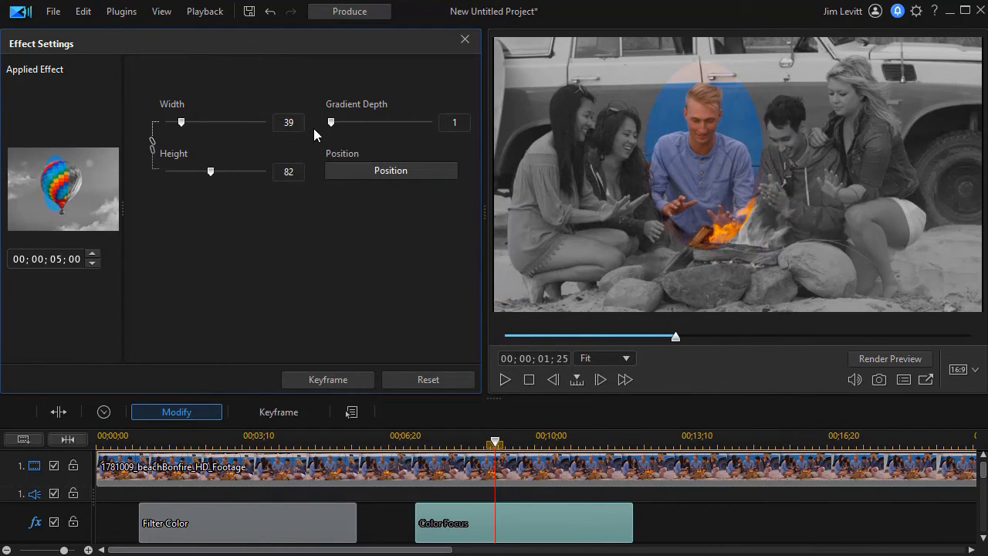
Step: Soften the focus edge with Gradient Depth 2 and narrow the focus area to Width 30
left_click_drag(355, 121, 372, 122)
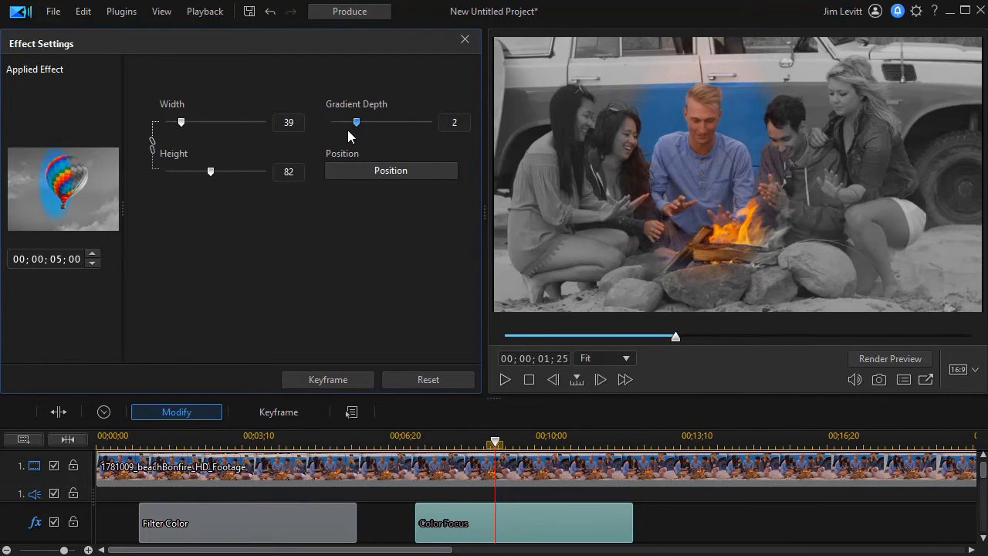
left_click_drag(298, 122, 265, 121)
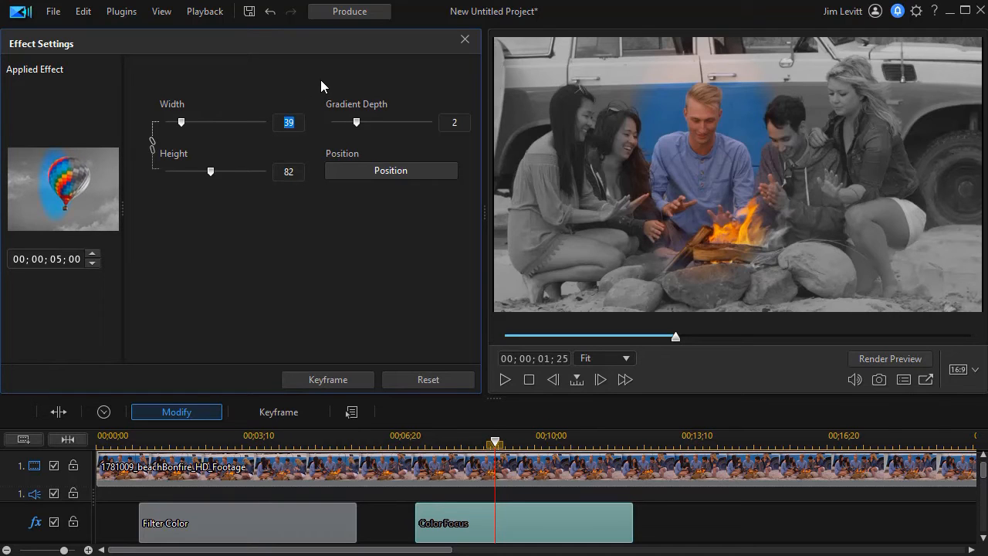
type("30")
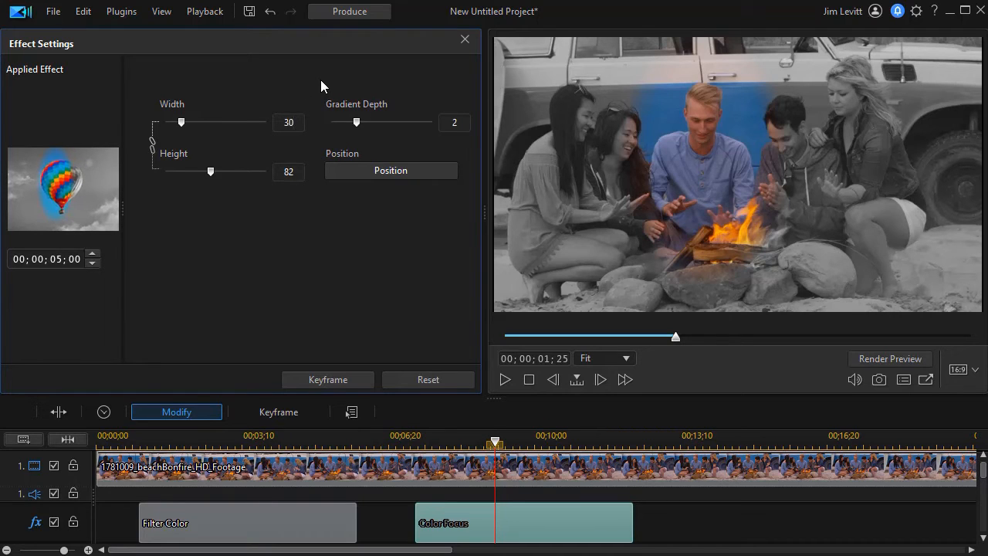
key("Return")
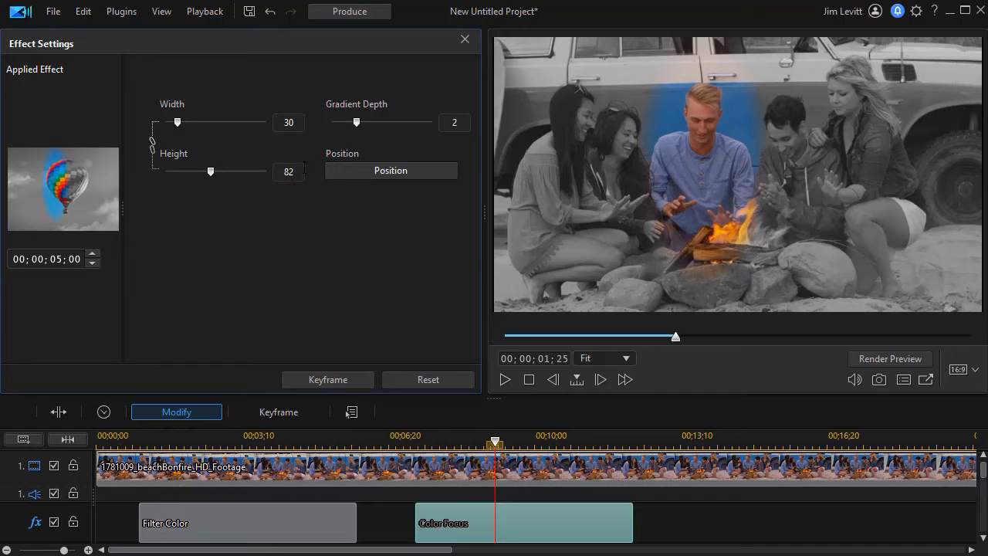
Step: Try a Height of 69 for the focus area and settle on 60
left_click_drag(293, 172, 249, 176)
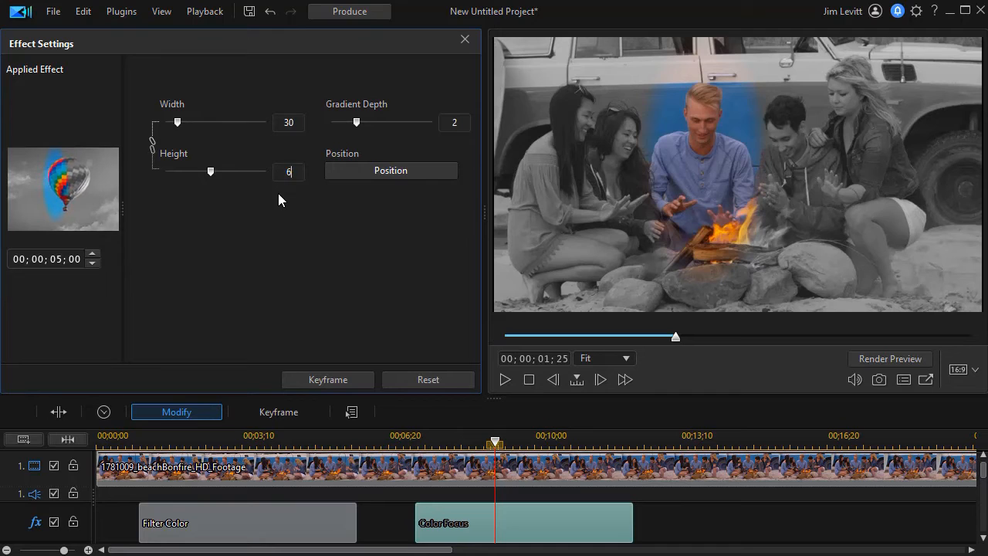
type("69")
key("Return")
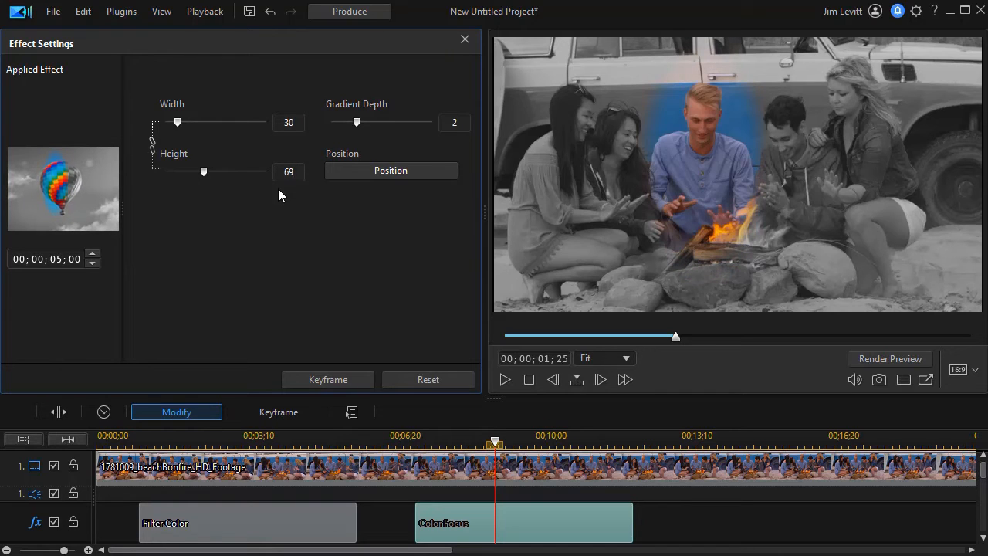
left_click_drag(302, 170, 260, 176)
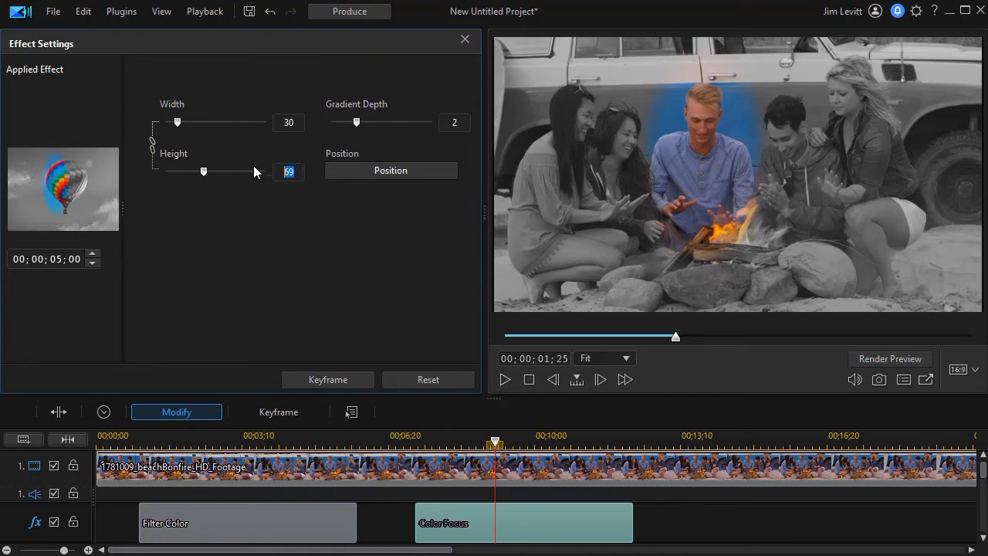
type("60")
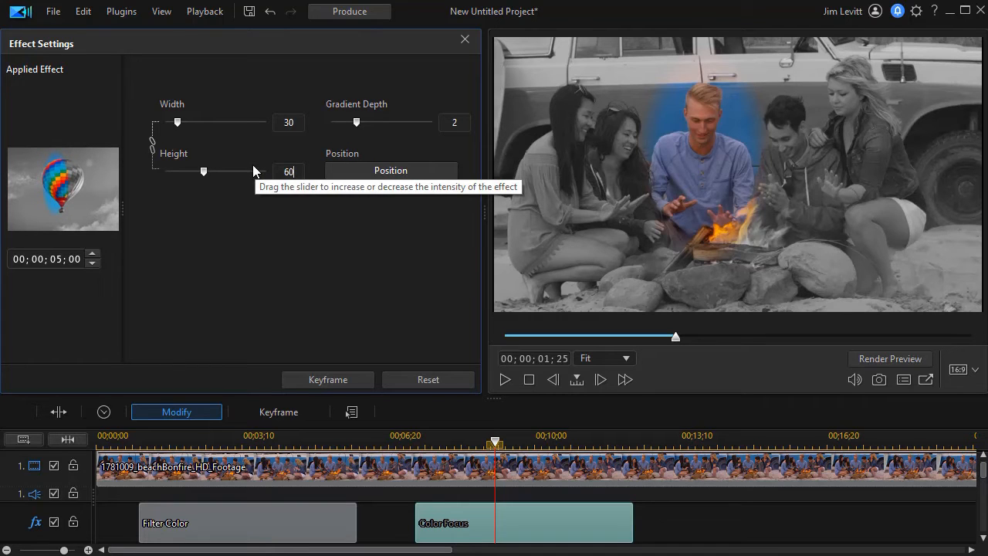
key("Return")
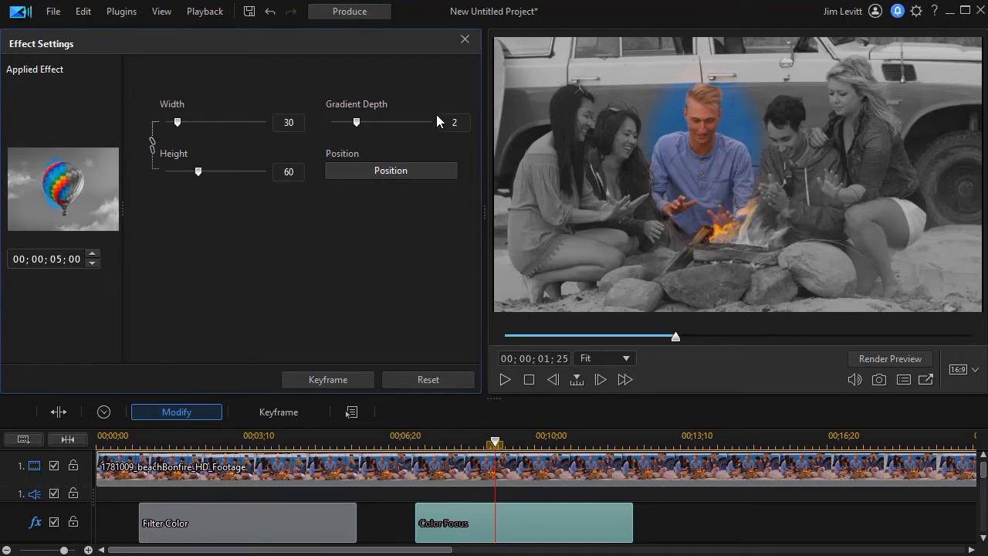
Step: Move the Color Focus center up to the blond man's chin and play the clip to near the effect's end
left_click(414, 171)
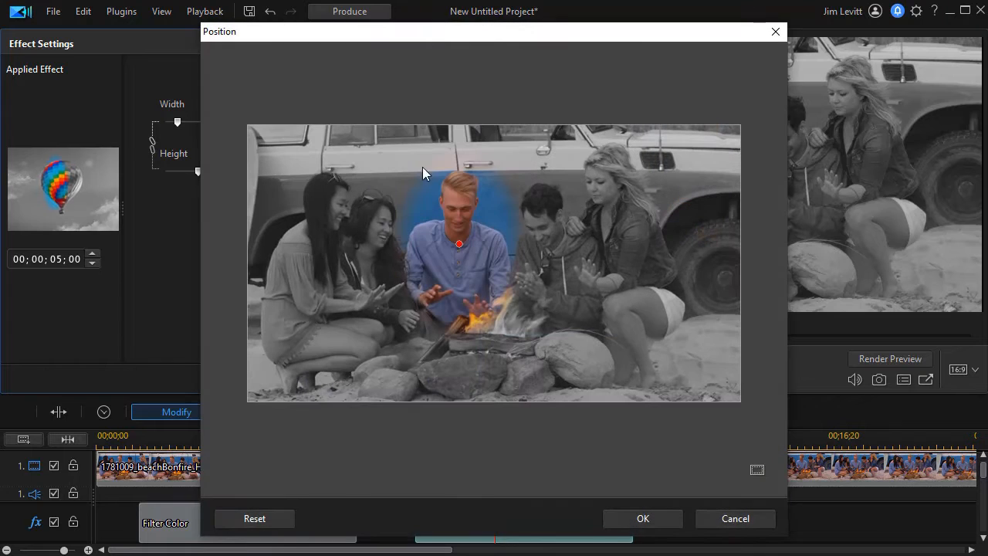
left_click(458, 229)
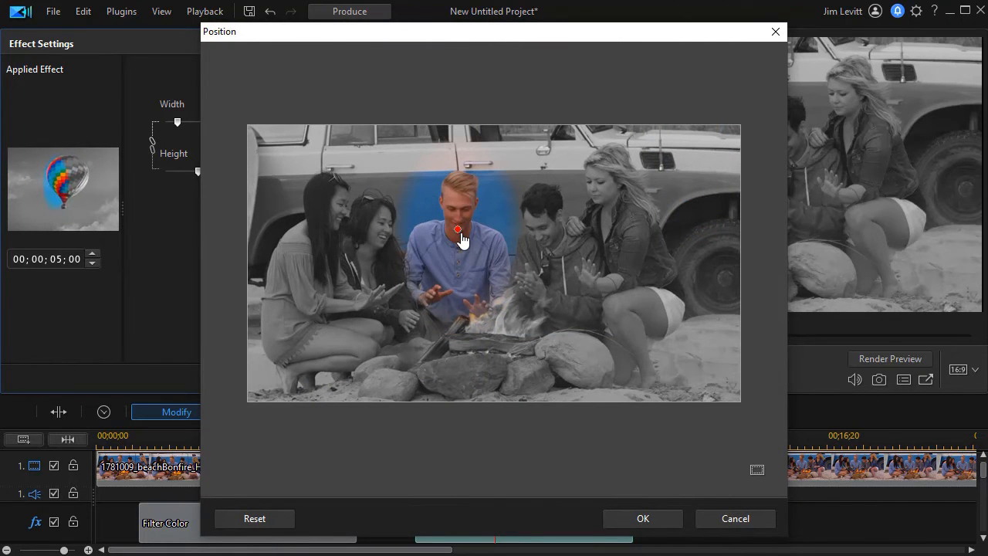
left_click(640, 519)
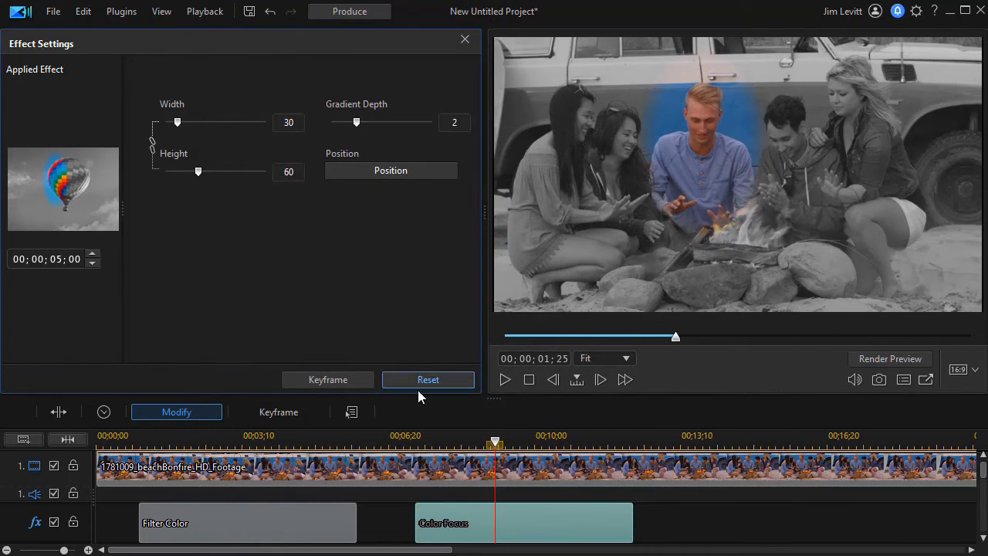
left_click(507, 378)
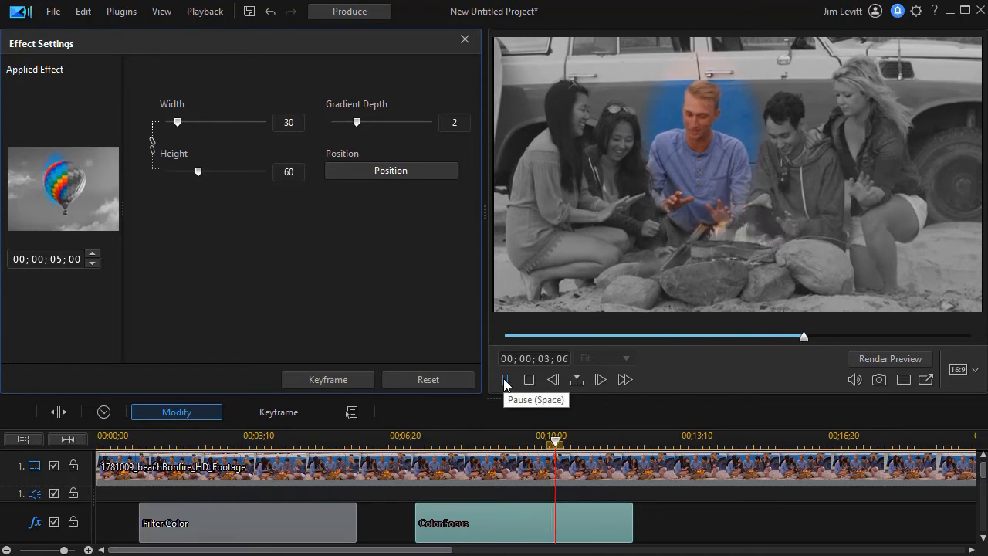
left_click(503, 382)
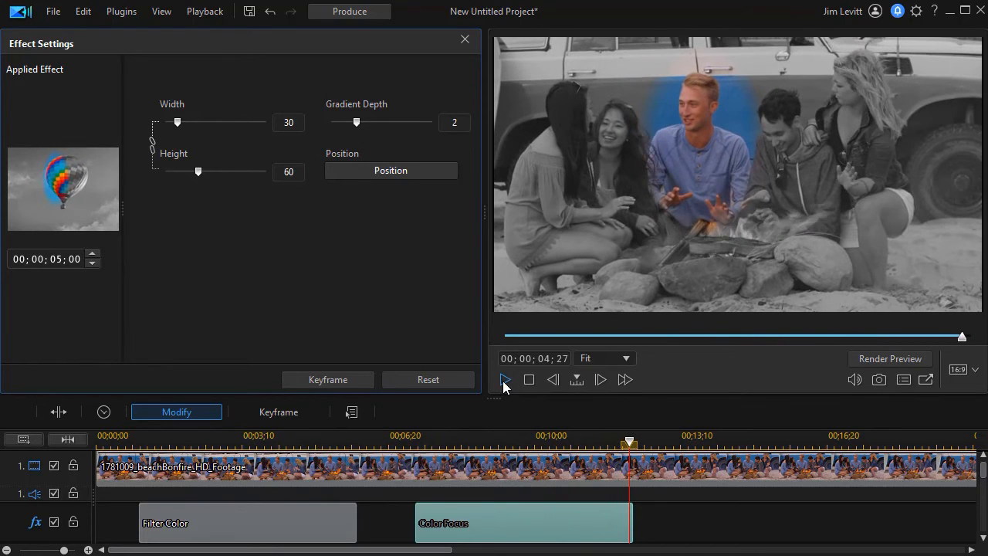
Step: Extend the end of the Color Focus effect on the timeline to a duration of 00;00;12;15
left_click(642, 529)
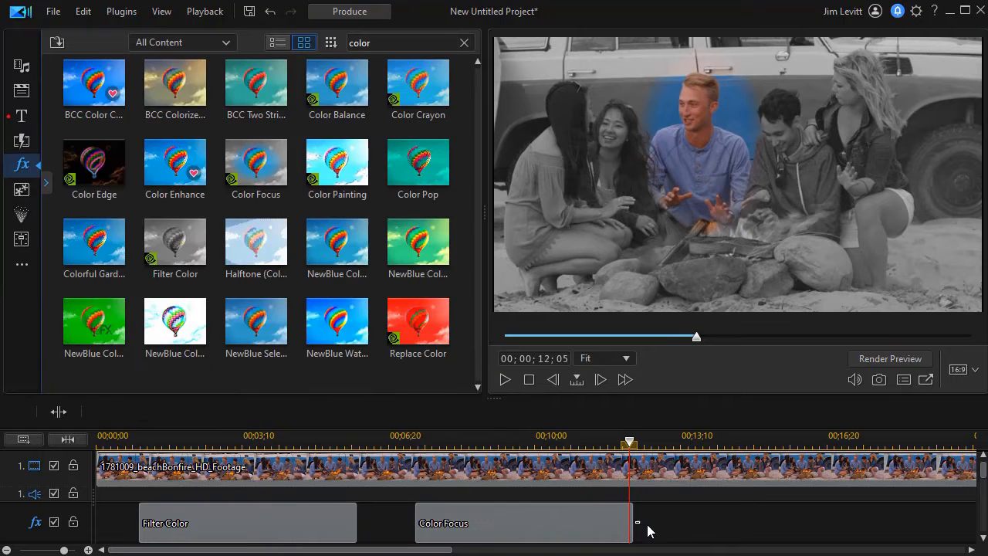
left_click_drag(634, 530, 968, 531)
left_click(641, 531)
Step: Play the extended Color Focus section from about 11 seconds to check whether the focus area follows the man
left_click_drag(585, 436, 577, 444)
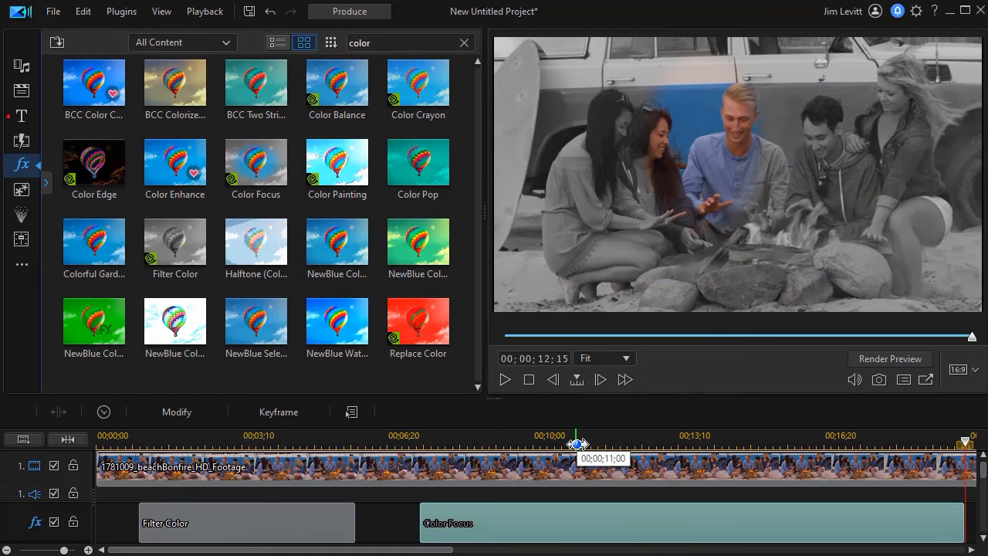
left_click(506, 379)
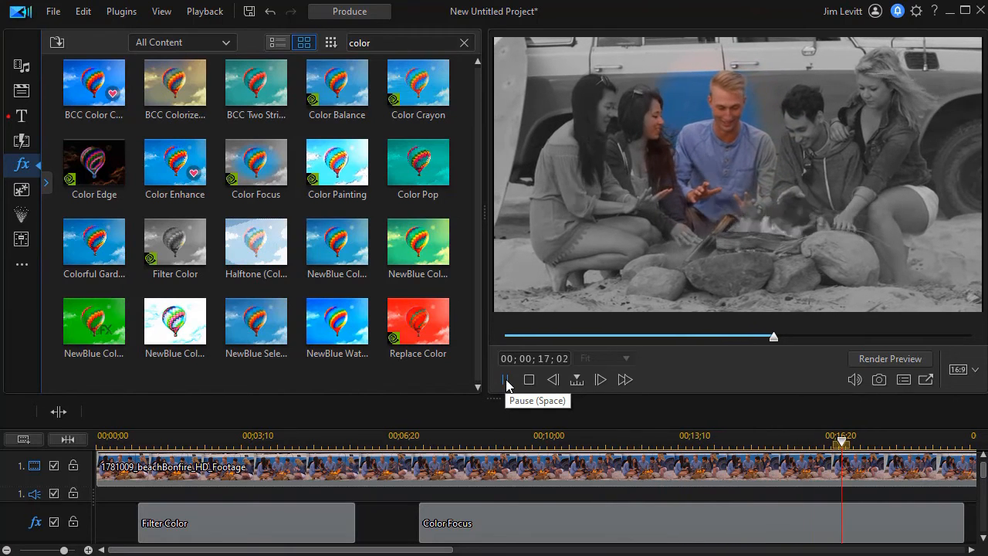
left_click(506, 380)
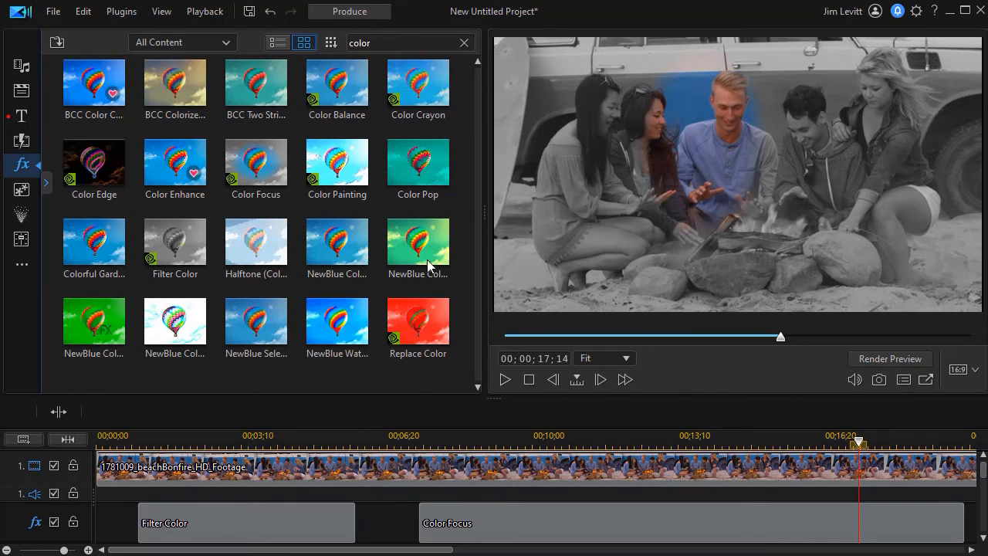
Step: Open the keyframe settings of Color Focus and add a Position keyframe at the very start of the effect
left_click(494, 525)
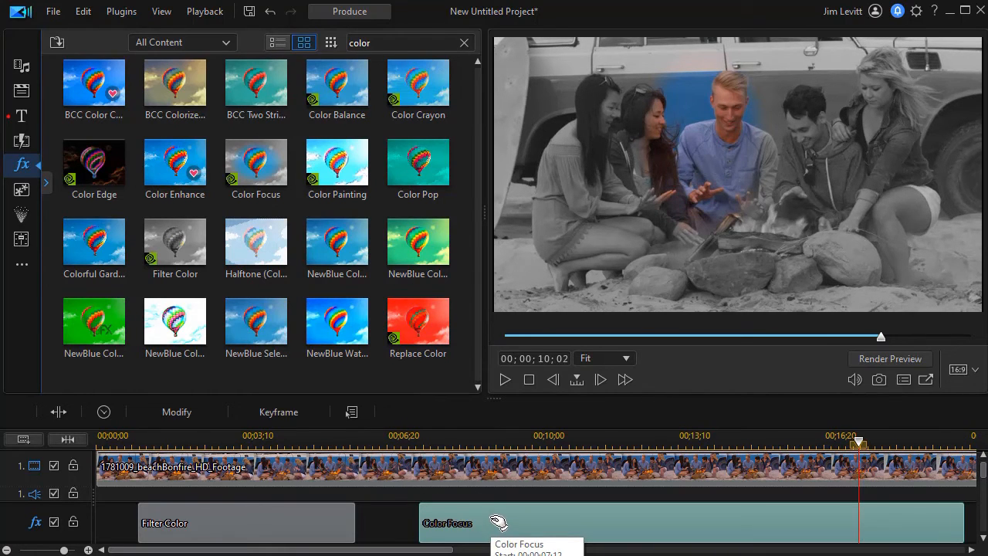
double_click(498, 523)
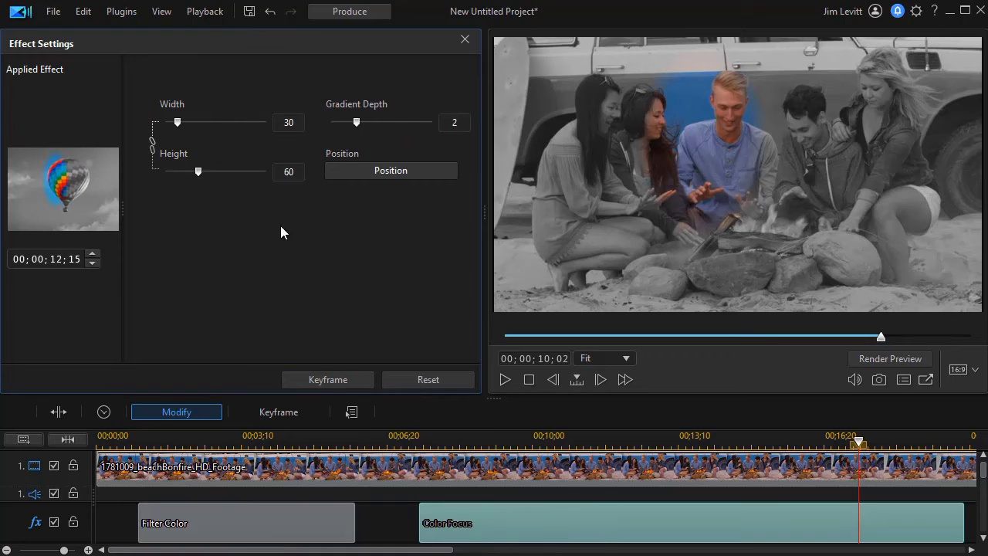
left_click(338, 379)
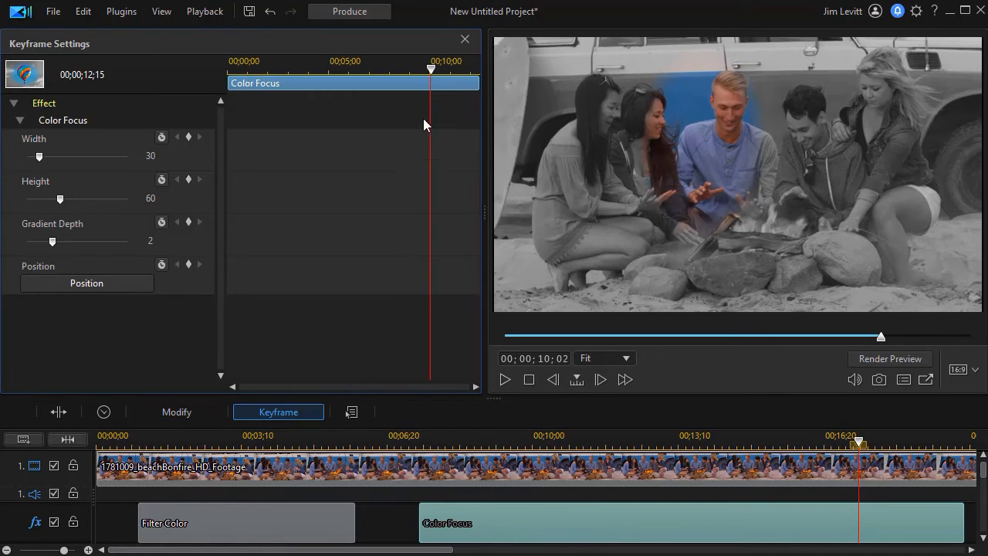
left_click_drag(433, 71, 236, 109)
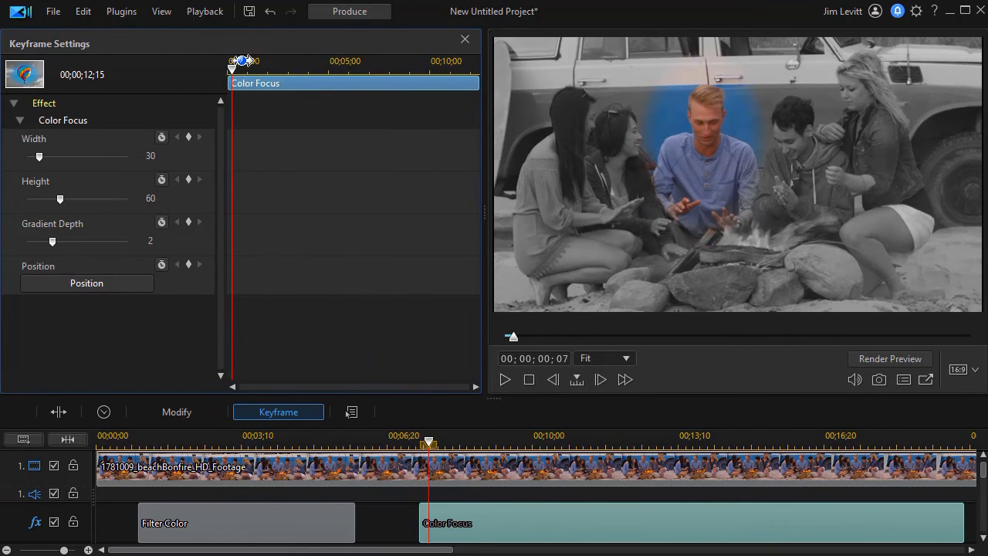
left_click_drag(229, 73, 216, 80)
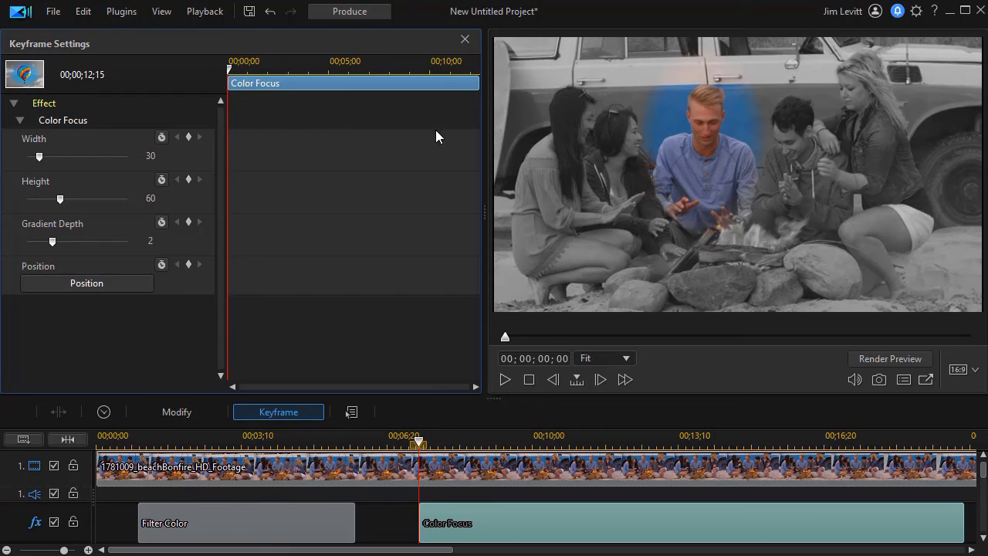
left_click(189, 265)
Step: Add a Position keyframe at 00;00;11;08 of Color Focus, with the focus center moved across to the blond man's collar
left_click_drag(230, 75, 456, 116)
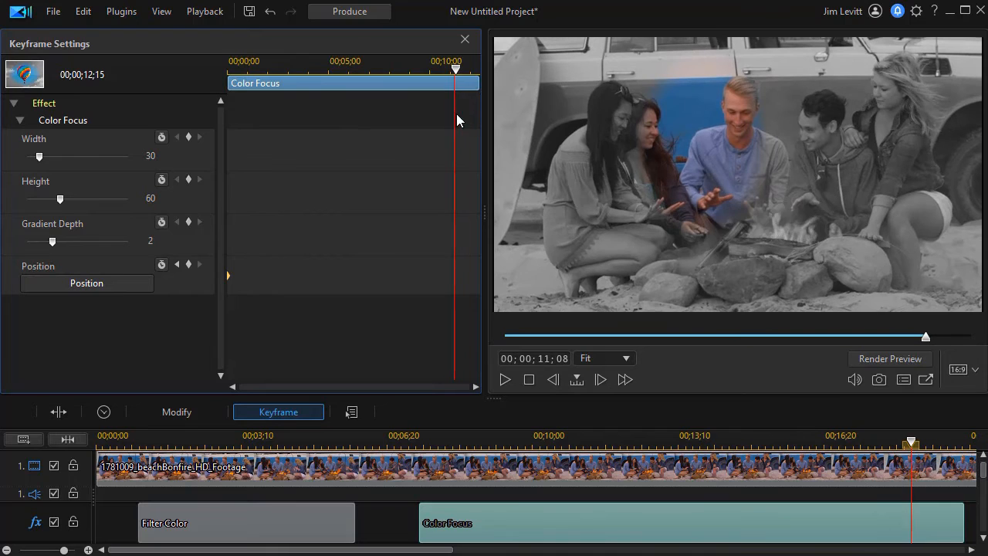
left_click(132, 283)
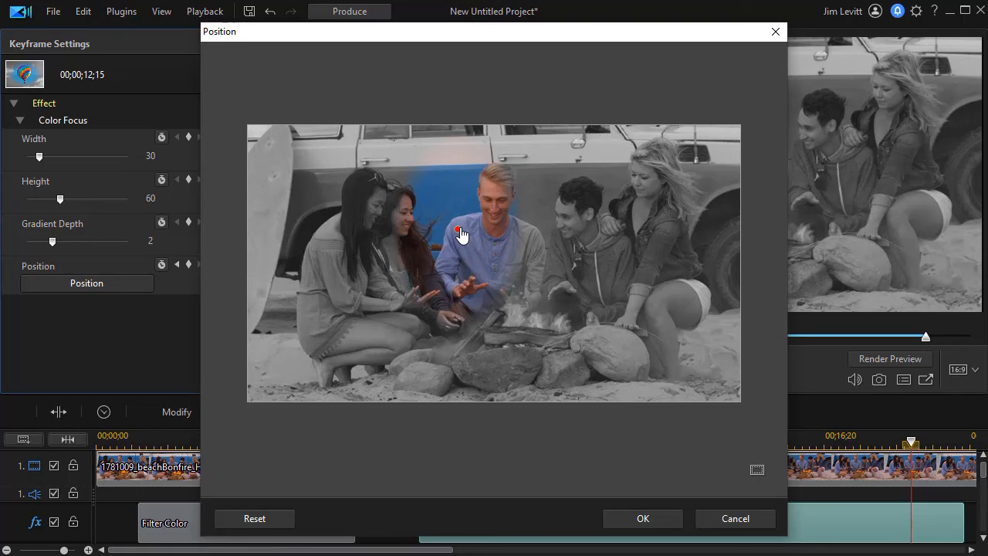
left_click_drag(458, 231, 498, 232)
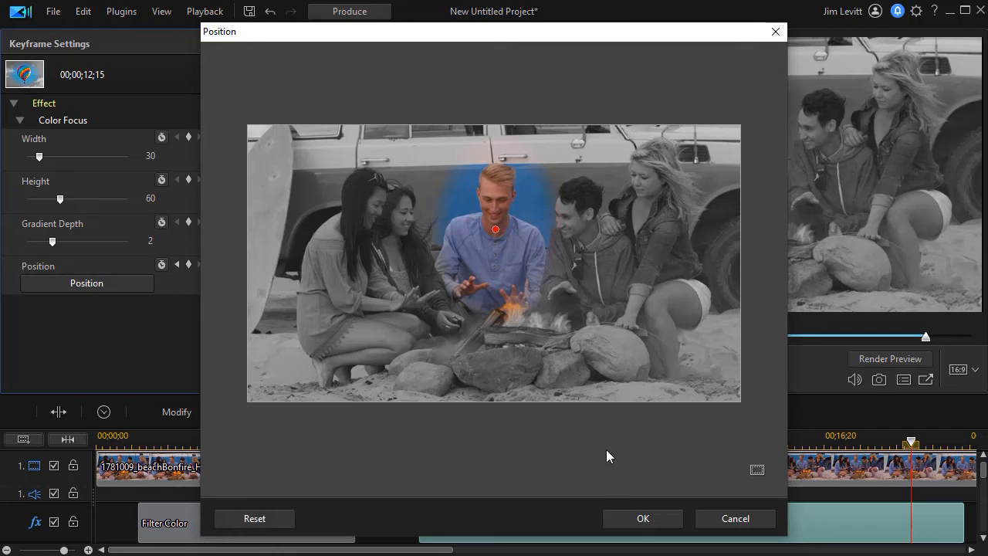
left_click(657, 525)
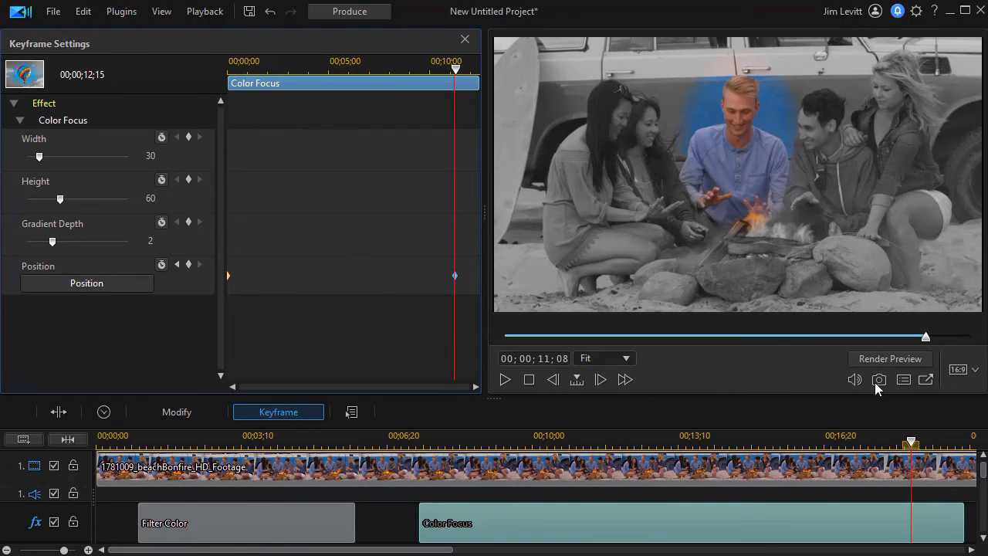
Step: Play the Color Focus section from about 00;00;05;28 into the effect to check how the focus follows the blond man
left_click(913, 453)
left_click_drag(913, 450, 678, 494)
left_click(674, 523)
left_click(505, 380)
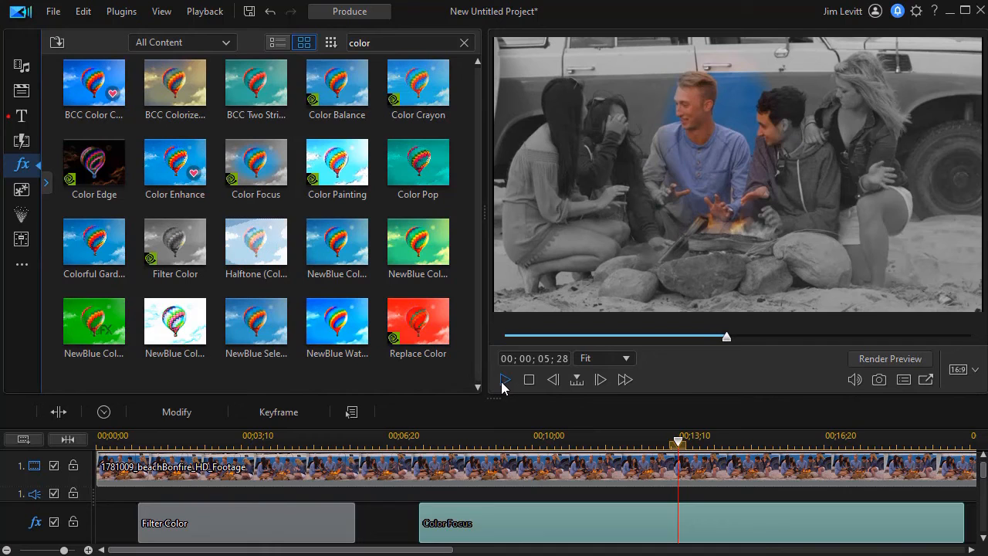
left_click(505, 379)
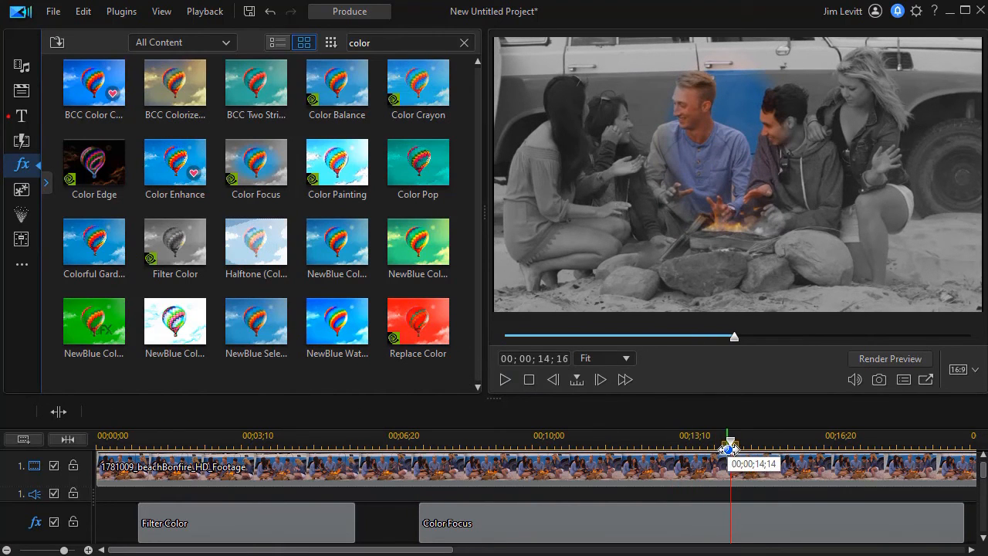
Step: Reposition the Color Focus center onto the blond man's neck at 00;00;03;17 into the effect, using its keyframe settings
left_click_drag(729, 460, 576, 462)
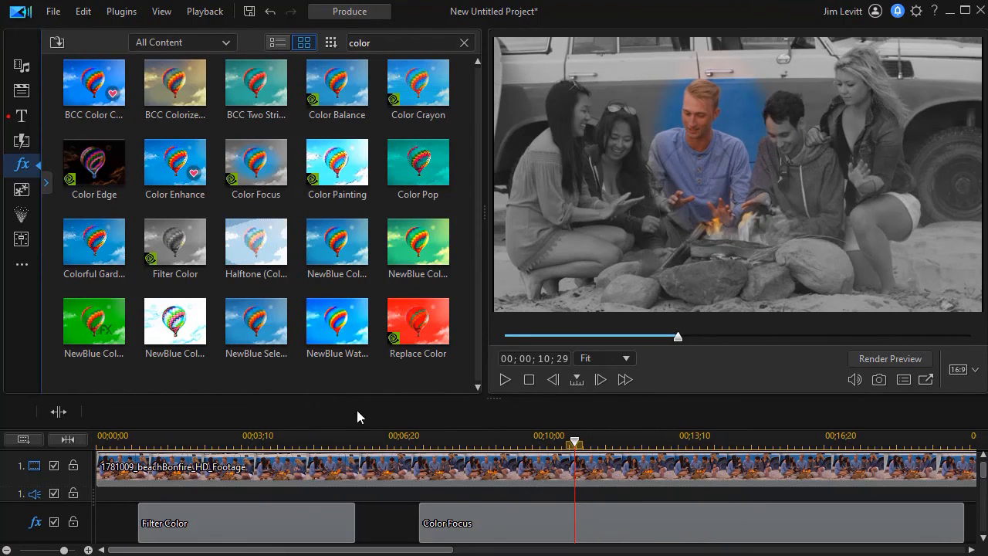
left_click(505, 520)
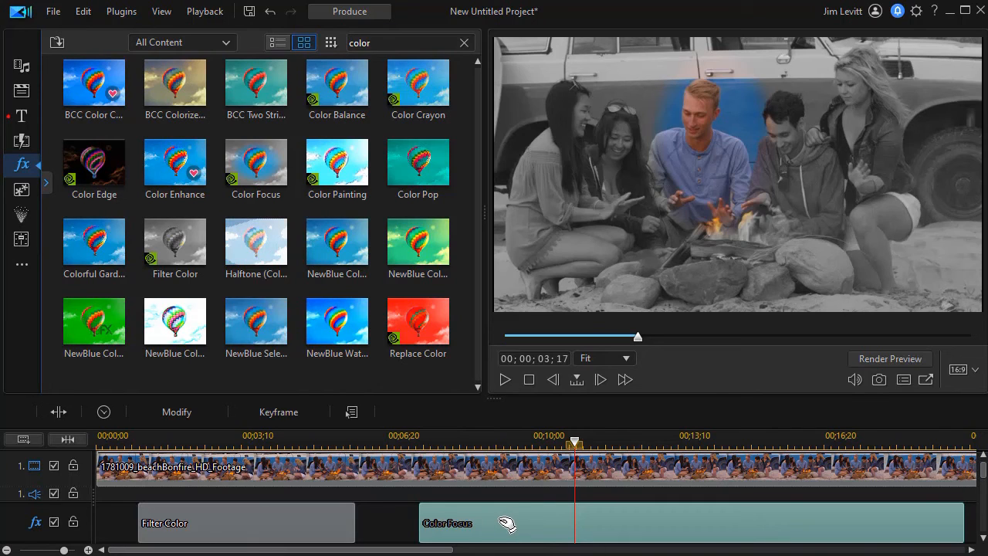
double_click(505, 527)
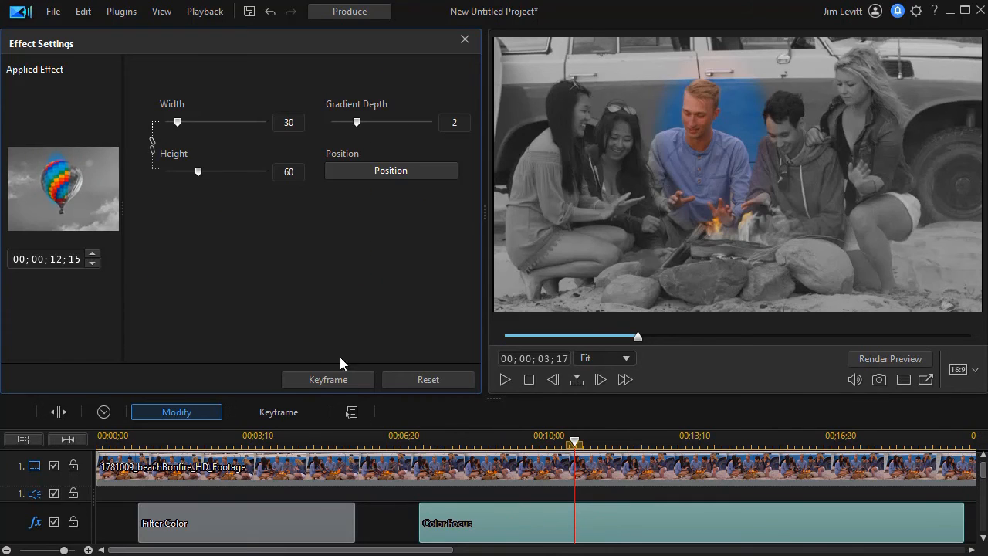
left_click(325, 383)
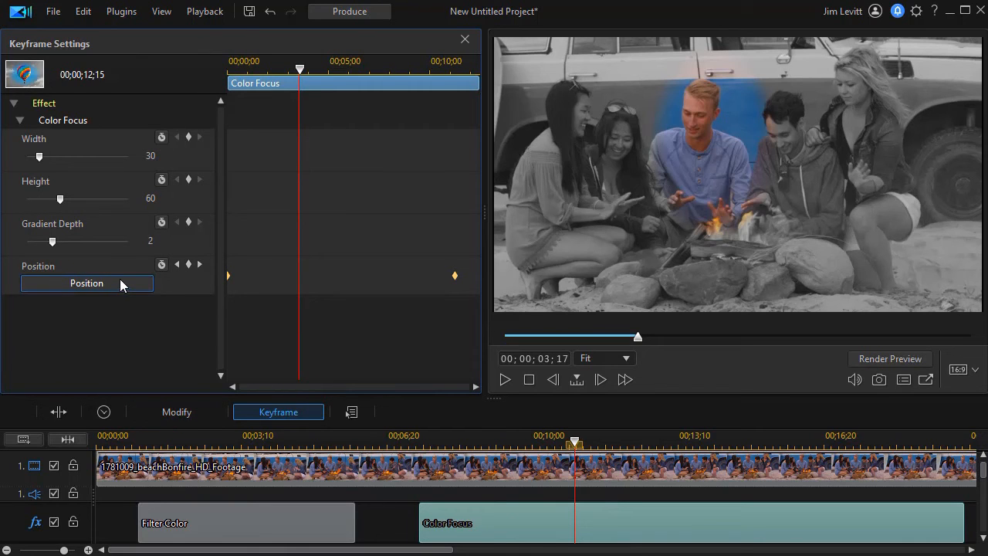
left_click(120, 283)
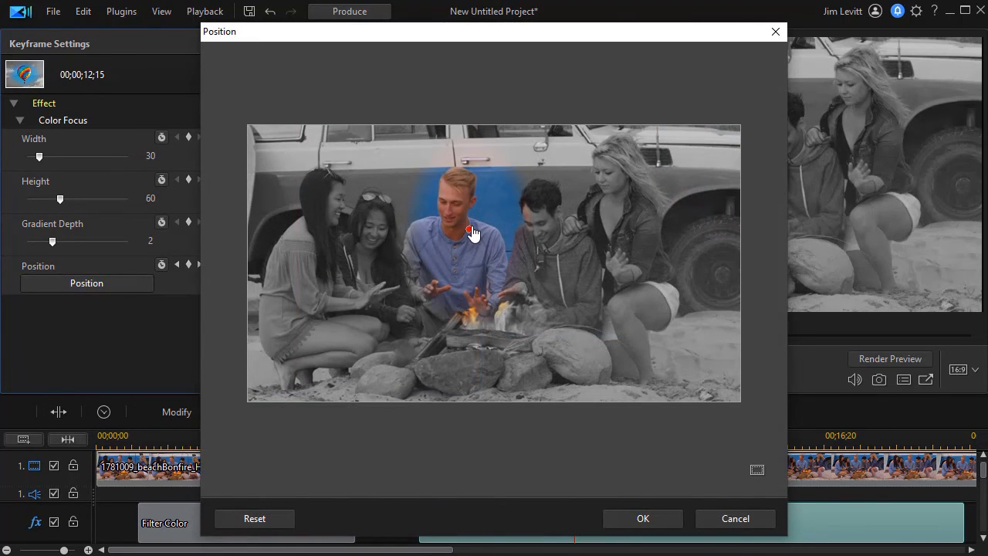
left_click_drag(468, 232, 456, 232)
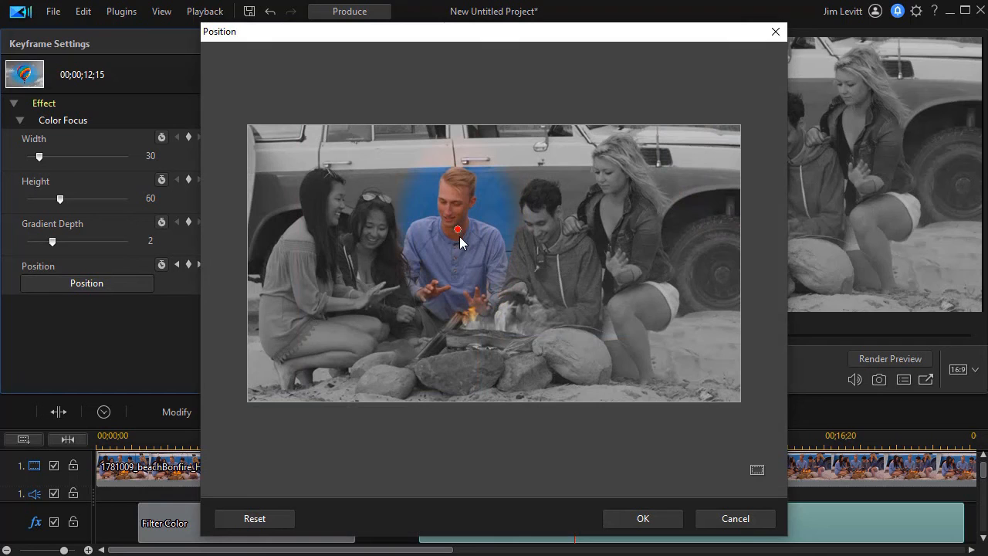
left_click(643, 518)
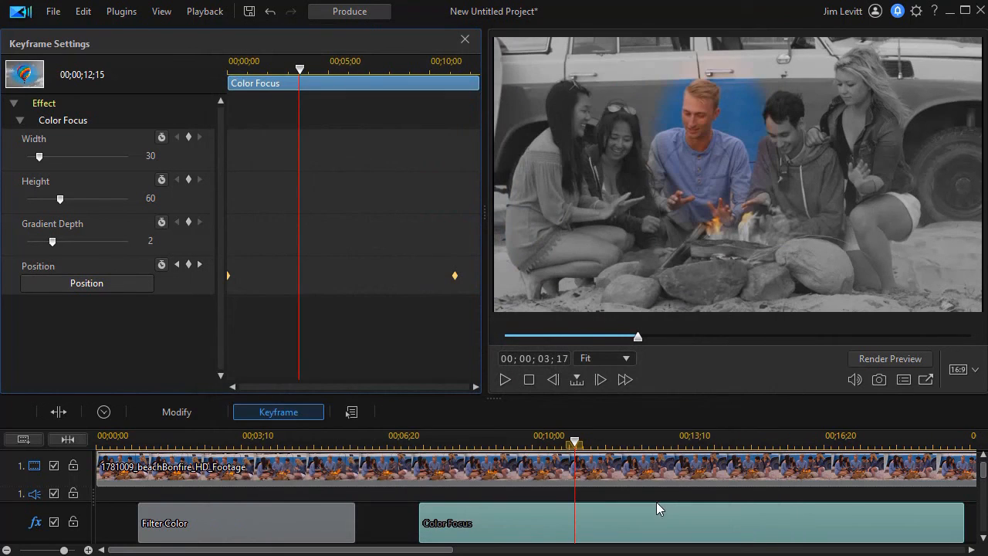
Step: Play the Color Focus section from near its start almost to its end to check the keyframed focus movement
left_click_drag(576, 442, 437, 443)
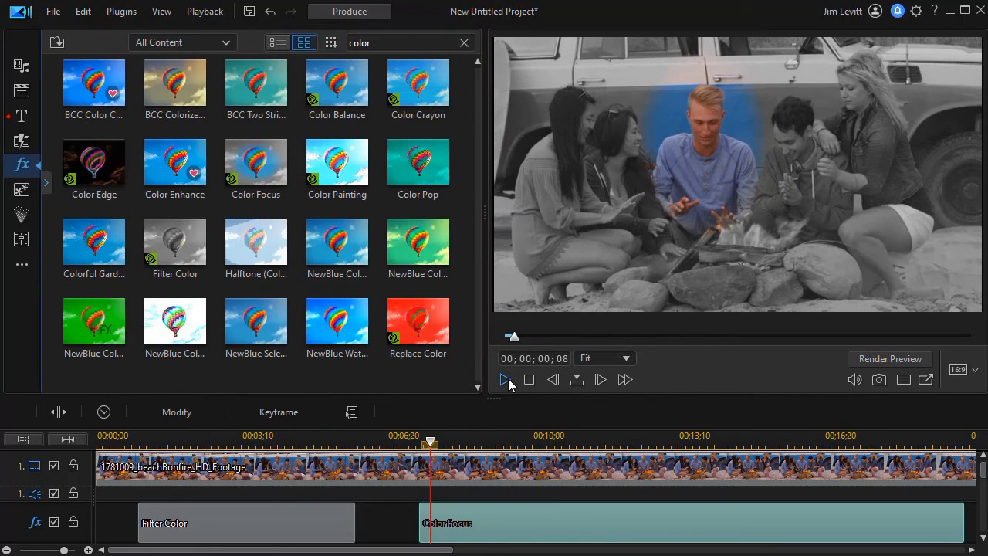
left_click(507, 378)
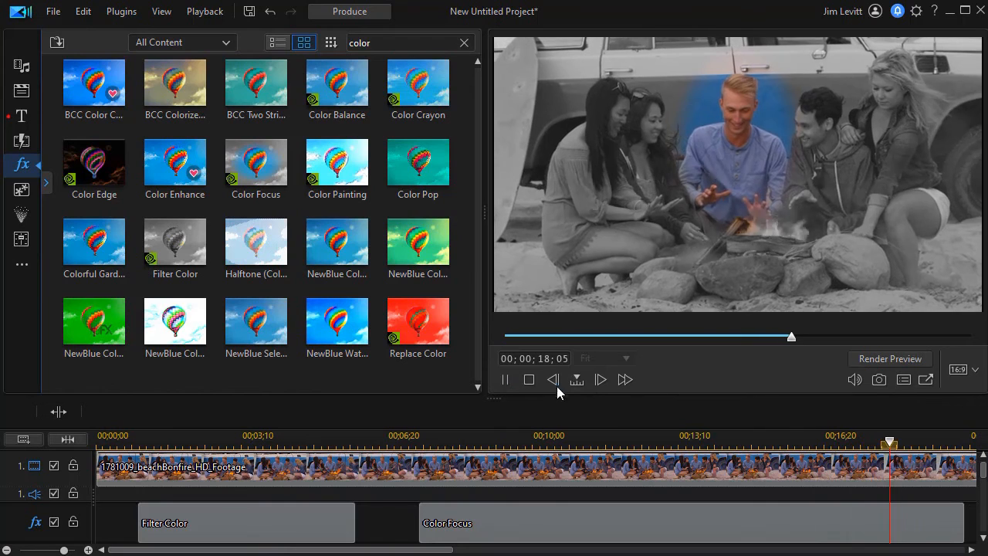
left_click(505, 379)
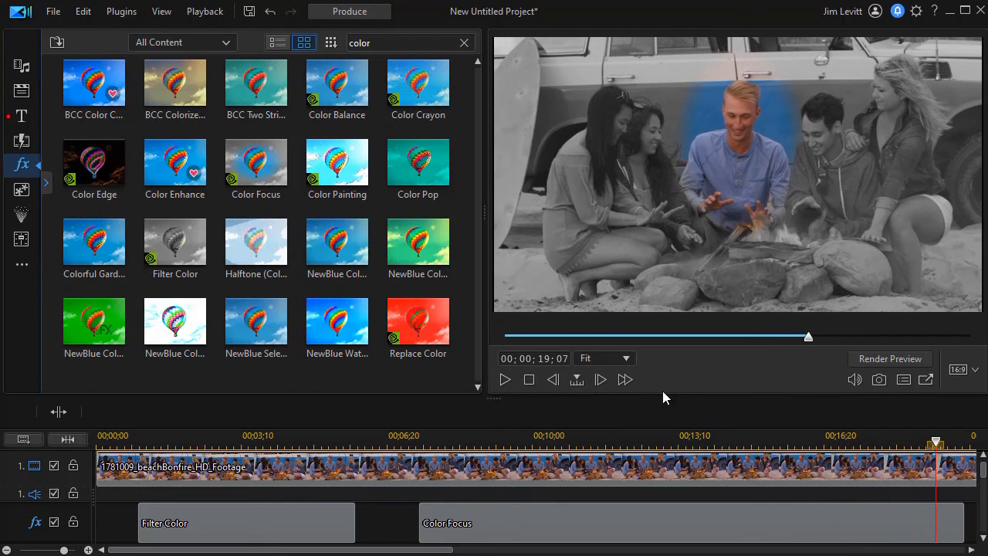